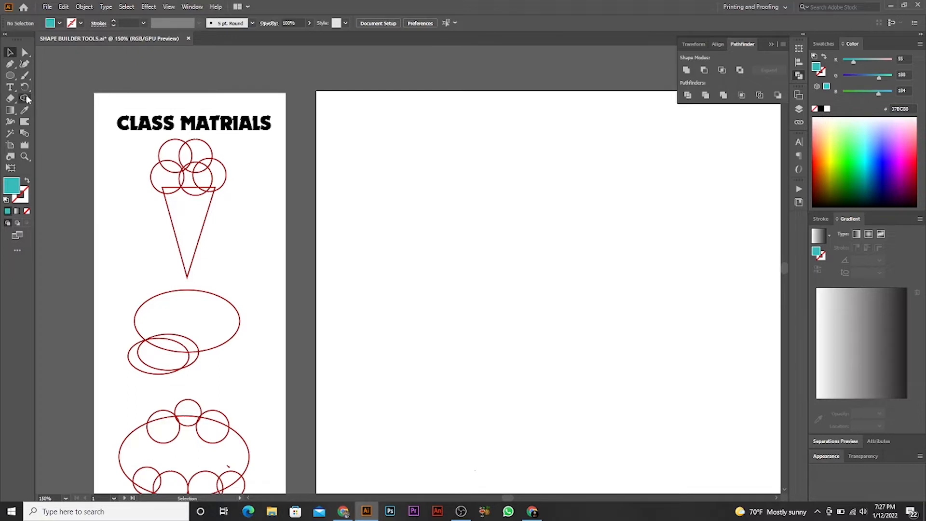
- Draw a teal circle about 1.08 in wide on the large artboard and duplicate it into three overlapping circles
{"action": "left_click", "coordinate": [10, 76]}
{"action": "left_click_drag", "start_coordinate": [382, 182], "coordinate": [540, 197]}
{"action": "left_click", "coordinate": [10, 52]}
{"action": "scroll", "coordinate": [352, 179], "scroll_direction": "up", "scroll_amount": 3}
{"action": "scroll", "coordinate": [503, 241], "scroll_direction": "right", "scroll_amount": 3}
{"action": "left_click", "coordinate": [657, 310]}
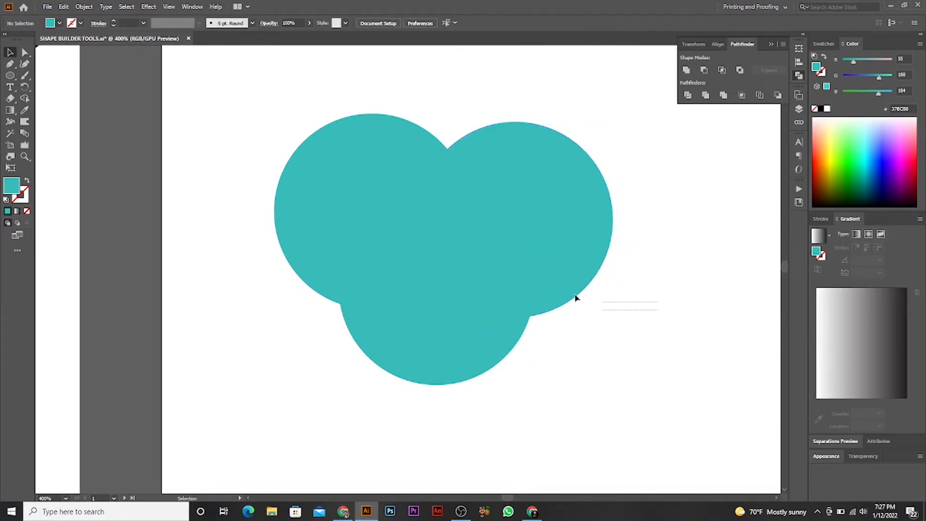
- Move the two upper circles closer together so all three circles overlap more in the middle
{"action": "key", "text": "ctrl+a"}
{"action": "left_click", "coordinate": [617, 317]}
{"action": "left_click_drag", "start_coordinate": [581, 227], "coordinate": [545, 204]}
{"action": "left_click", "coordinate": [627, 236]}
{"action": "left_click_drag", "start_coordinate": [627, 236], "coordinate": [372, 318]}
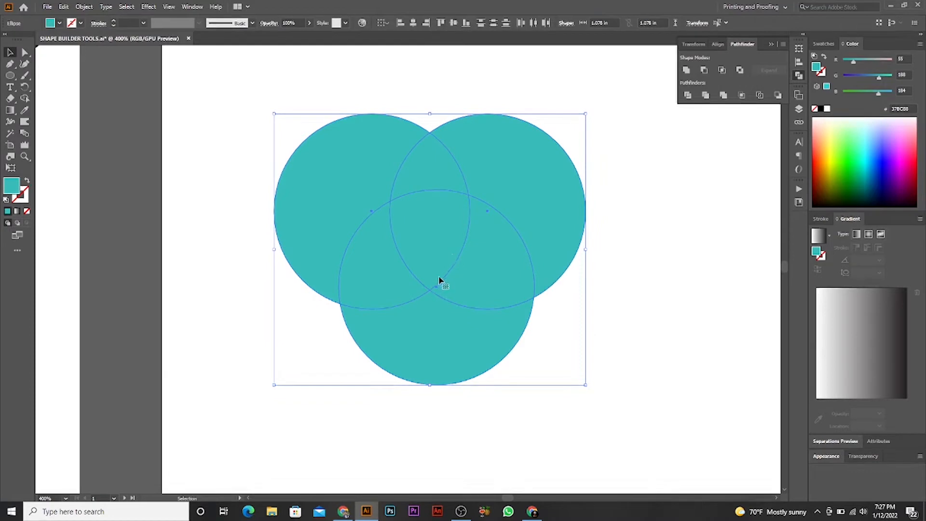
{"action": "left_click", "coordinate": [601, 311]}
{"action": "left_click_drag", "start_coordinate": [543, 238], "coordinate": [539, 251]}
{"action": "left_click", "coordinate": [588, 191]}
{"action": "left_click_drag", "start_coordinate": [386, 138], "coordinate": [413, 140]}
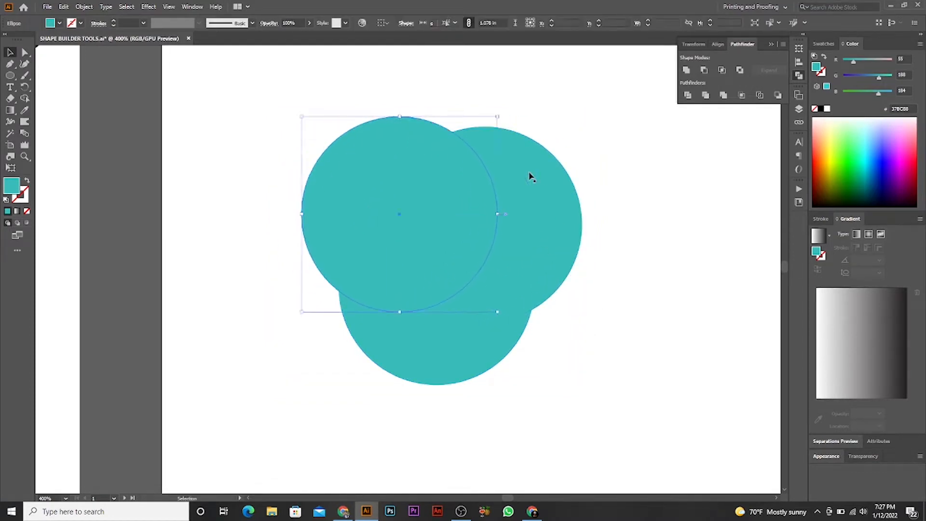
- Rotate all three overlapping circles together slightly clockwise
{"action": "left_click", "coordinate": [616, 181]}
{"action": "key", "text": "ctrl+a"}
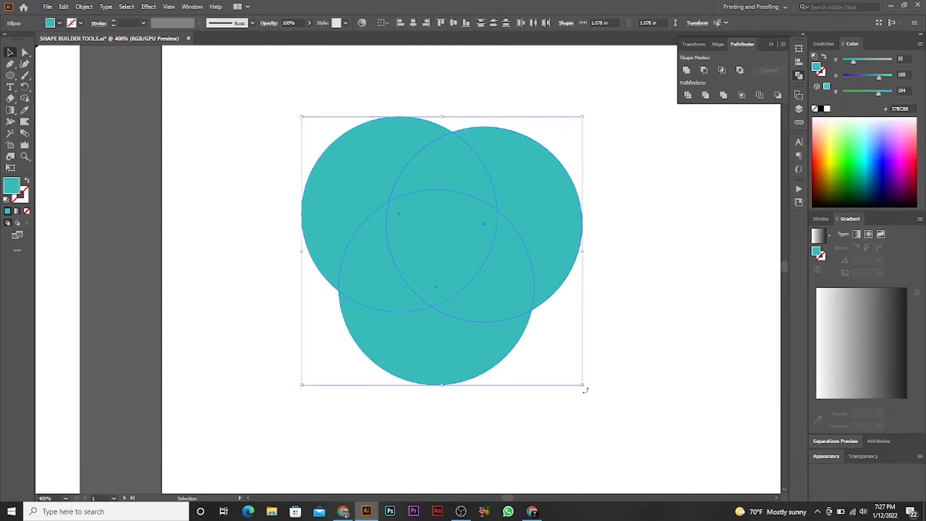
{"action": "left_click_drag", "start_coordinate": [584, 389], "coordinate": [559, 406]}
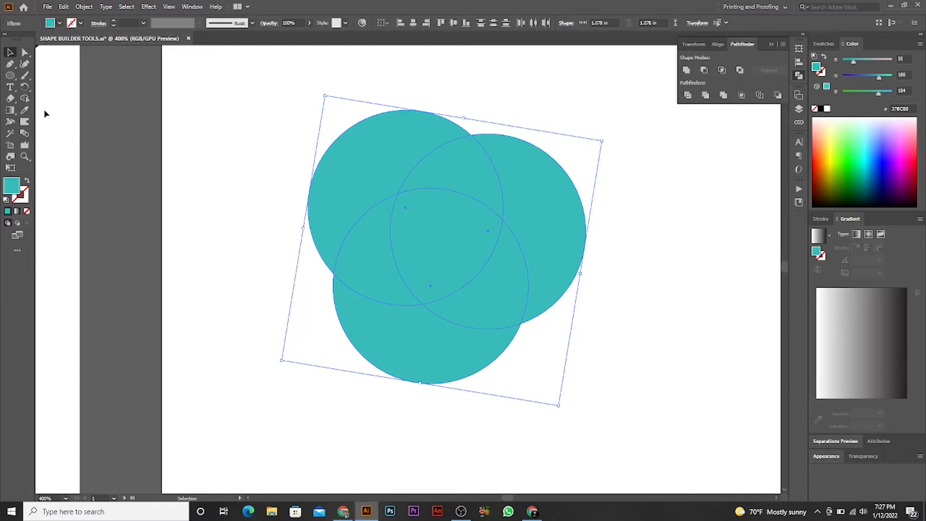
{"action": "left_click", "coordinate": [242, 124]}
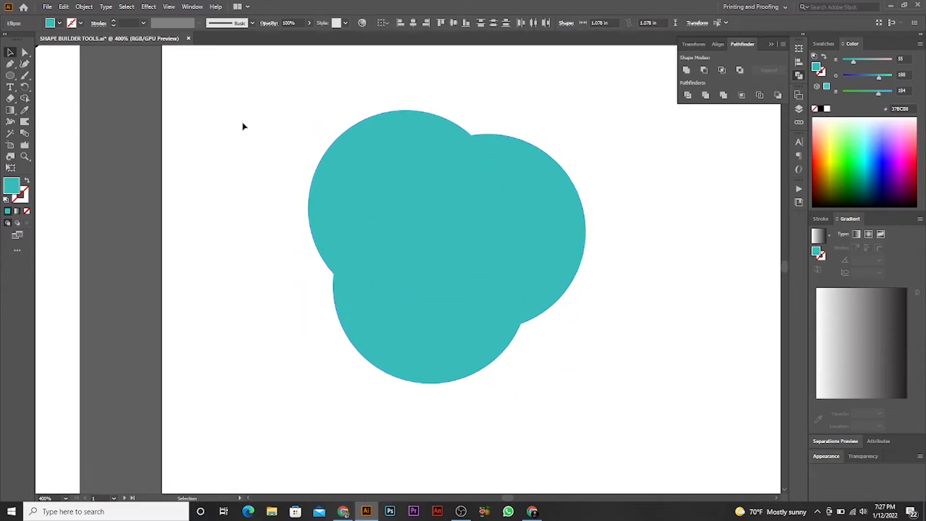
{"action": "left_click_drag", "start_coordinate": [241, 96], "coordinate": [569, 397]}
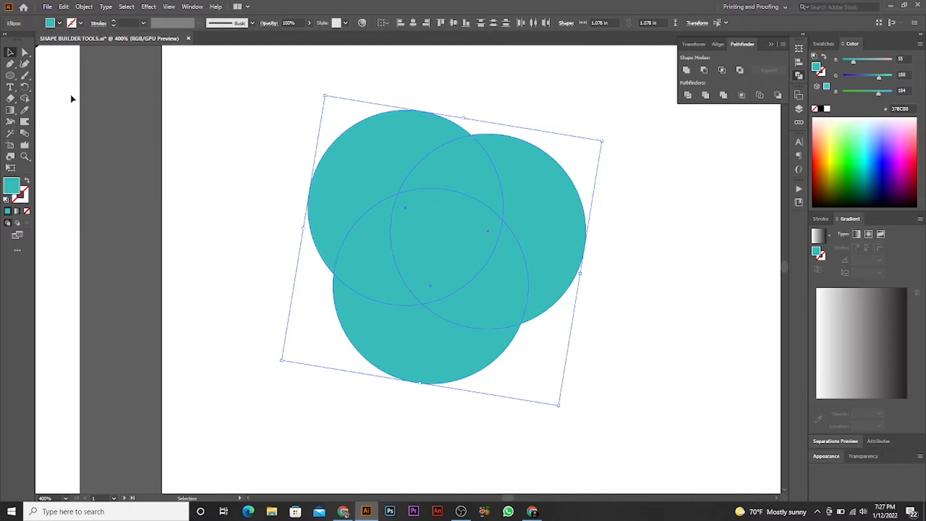
{"action": "left_click", "coordinate": [25, 98]}
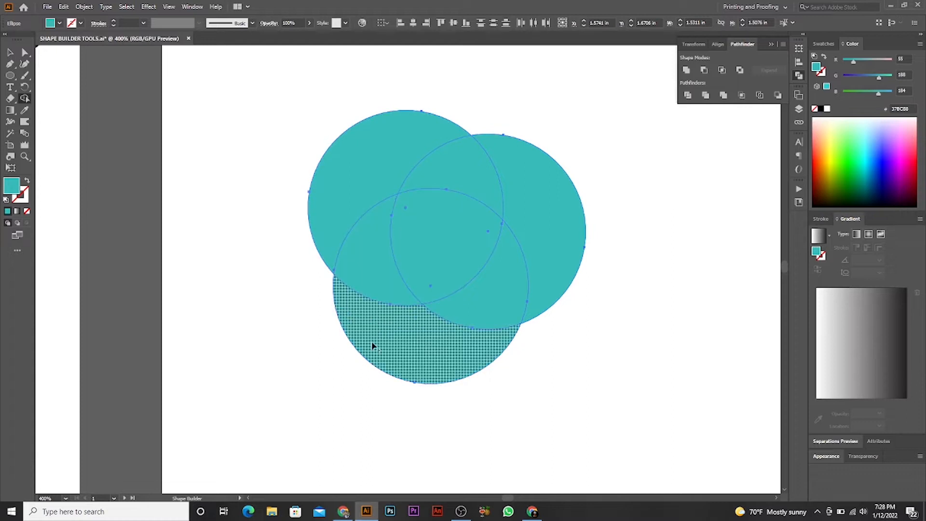
{"action": "left_click", "coordinate": [10, 52]}
{"action": "left_click", "coordinate": [82, 83]}
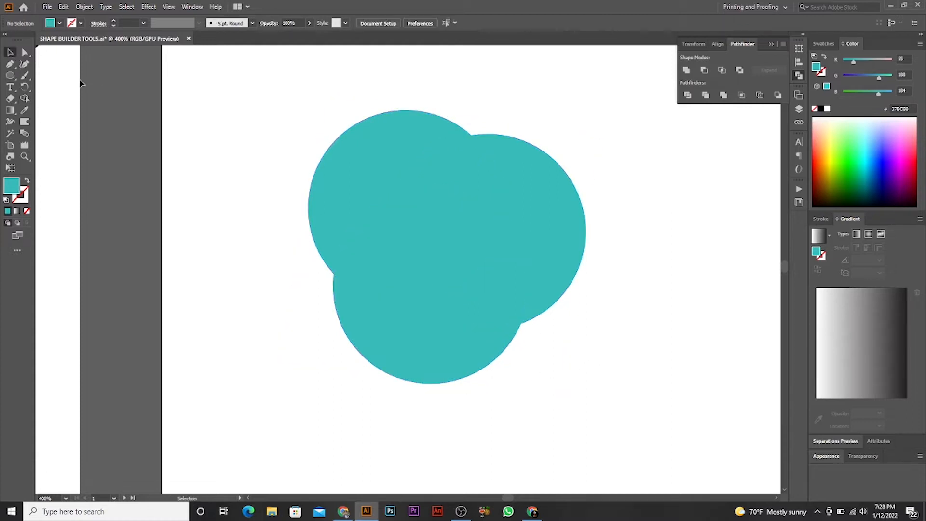
- Draw a small circle about 0.27 in wide beside the large circles and place an overlapping copy below it
{"action": "left_click", "coordinate": [9, 76]}
{"action": "left_click_drag", "start_coordinate": [167, 110], "coordinate": [193, 171]}
{"action": "left_click", "coordinate": [10, 52]}
{"action": "left_click", "coordinate": [237, 140]}
{"action": "left_click_drag", "start_coordinate": [246, 124], "coordinate": [281, 373]}
{"action": "scroll", "coordinate": [180, 184], "scroll_direction": "up", "scroll_amount": 3}
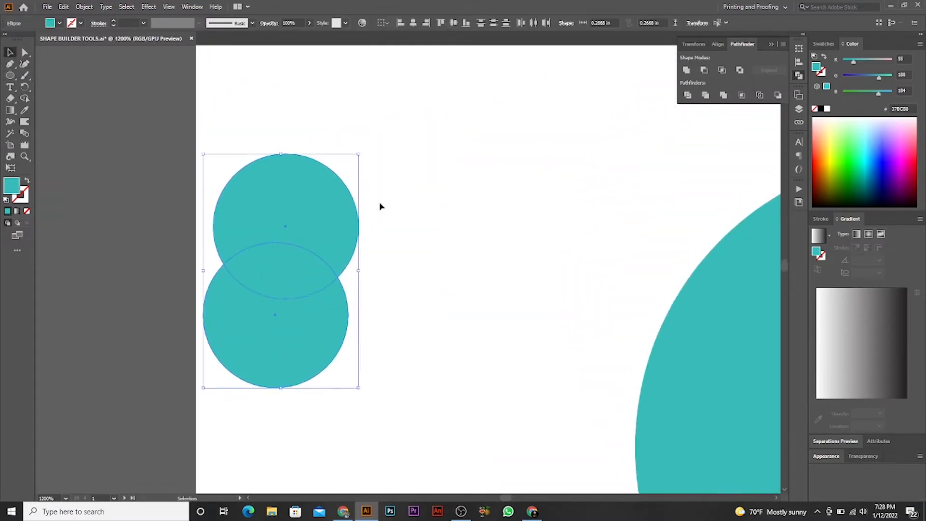
- Merge the two small overlapping circles into one shape with the Shape Builder tool
{"action": "left_click", "coordinate": [379, 206]}
{"action": "left_click_drag", "start_coordinate": [42, 114], "coordinate": [267, 291]}
{"action": "left_click", "coordinate": [25, 98]}
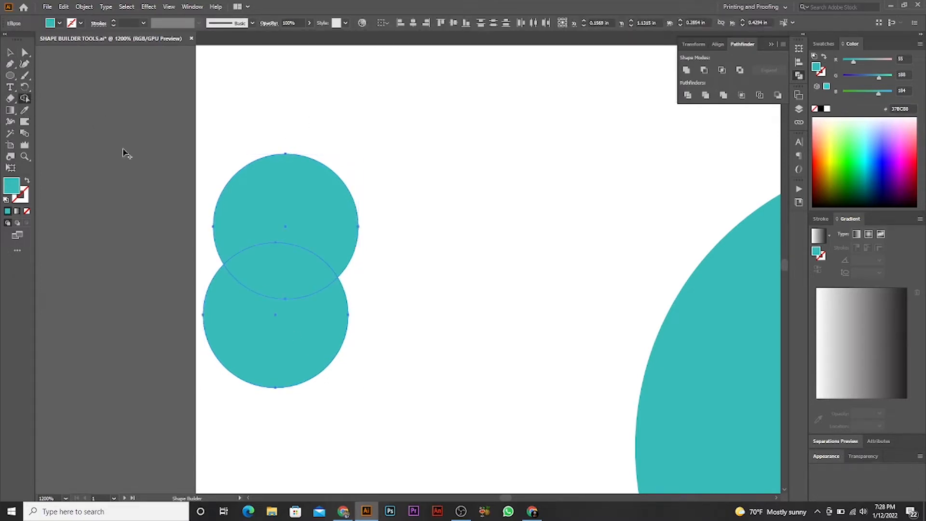
{"action": "mouse_move", "coordinate": [279, 176]}
{"action": "left_mouse_down"}
{"action": "mouse_move", "coordinate": [257, 361]}
{"action": "mouse_move", "coordinate": [345, 334]}
{"action": "left_mouse_up"}
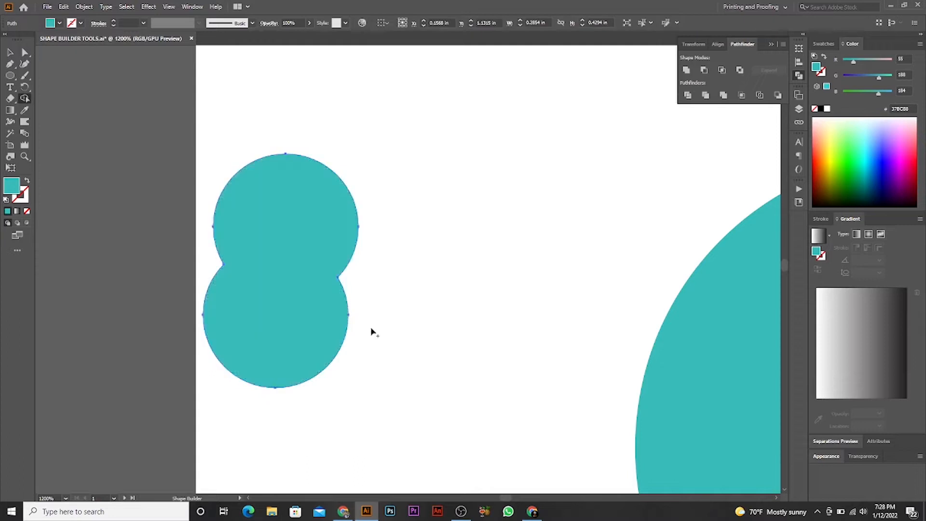
- Rotate the merged small shape so it lies sideways and delete it from the artboard
{"action": "left_click", "coordinate": [10, 52]}
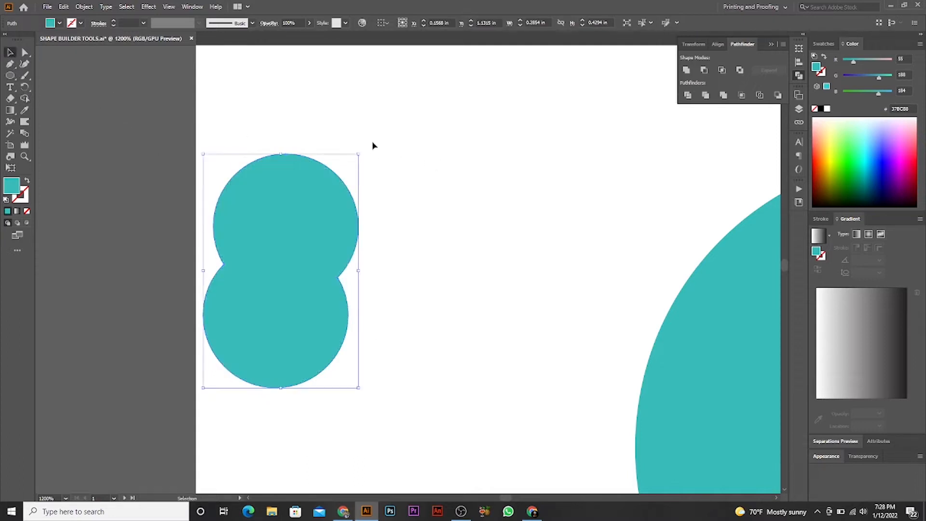
{"action": "left_click_drag", "start_coordinate": [362, 151], "coordinate": [394, 333]}
{"action": "left_click", "coordinate": [451, 283]}
{"action": "left_click_drag", "start_coordinate": [305, 264], "coordinate": [418, 232]}
{"action": "key", "text": "ctrl+shift+a"}
{"action": "left_click_drag", "start_coordinate": [457, 266], "coordinate": [386, 252]}
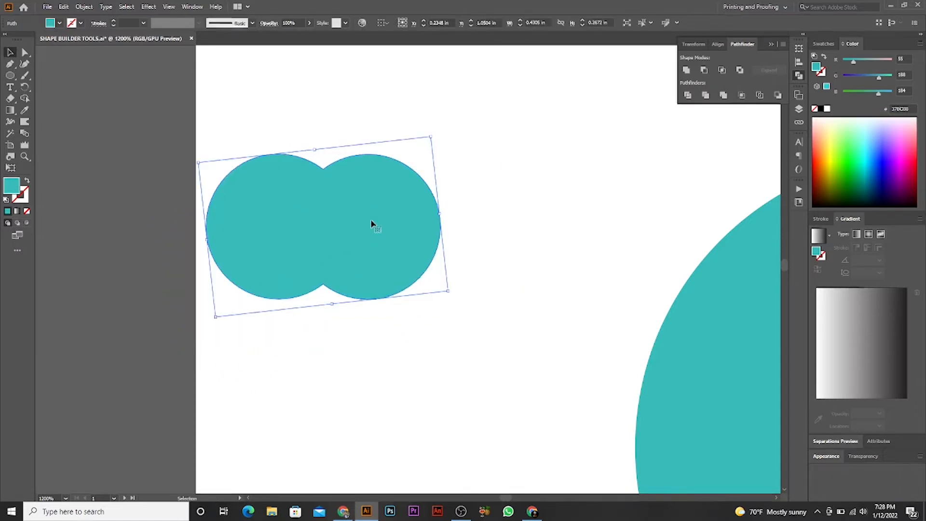
{"action": "key", "text": "Delete"}
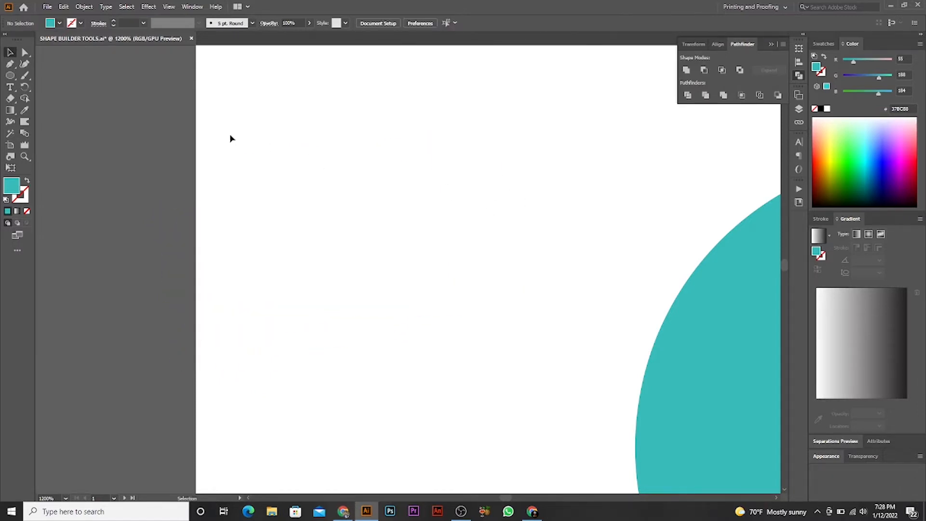
- With all three circles selected, use Shape Builder to merge the lower crescent, the left overlap and the central overlap
{"action": "left_click", "coordinate": [29, 99]}
{"action": "scroll", "coordinate": [552, 246], "scroll_direction": "down", "scroll_amount": 1}
{"action": "left_click_drag", "start_coordinate": [546, 236], "coordinate": [229, 100]}
{"action": "scroll", "coordinate": [555, 312], "scroll_direction": "up", "scroll_amount": 1}
{"action": "scroll", "coordinate": [467, 224], "scroll_direction": "down", "scroll_amount": 1}
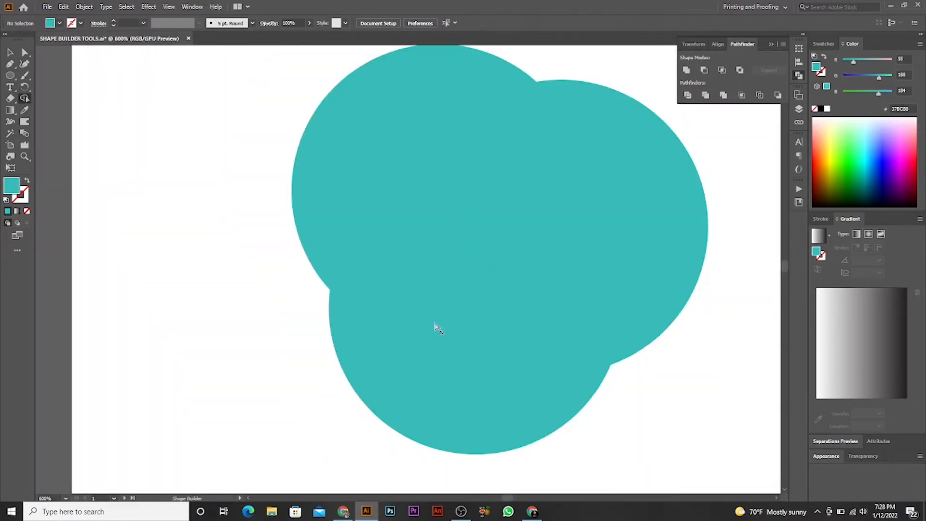
{"action": "left_click", "coordinate": [10, 53]}
{"action": "scroll", "coordinate": [366, 176], "scroll_direction": "down", "scroll_amount": 2}
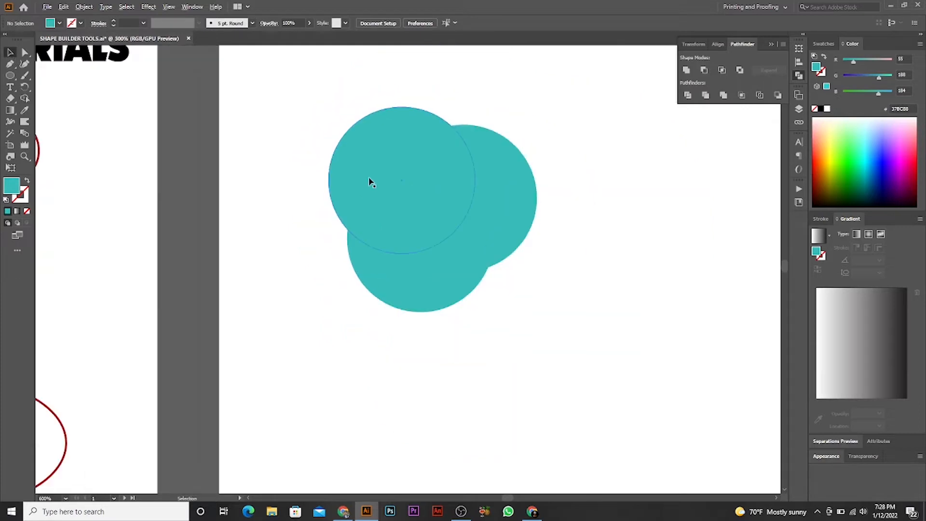
{"action": "left_click_drag", "start_coordinate": [554, 118], "coordinate": [452, 173]}
{"action": "scroll", "coordinate": [452, 173], "scroll_direction": "up", "scroll_amount": 2}
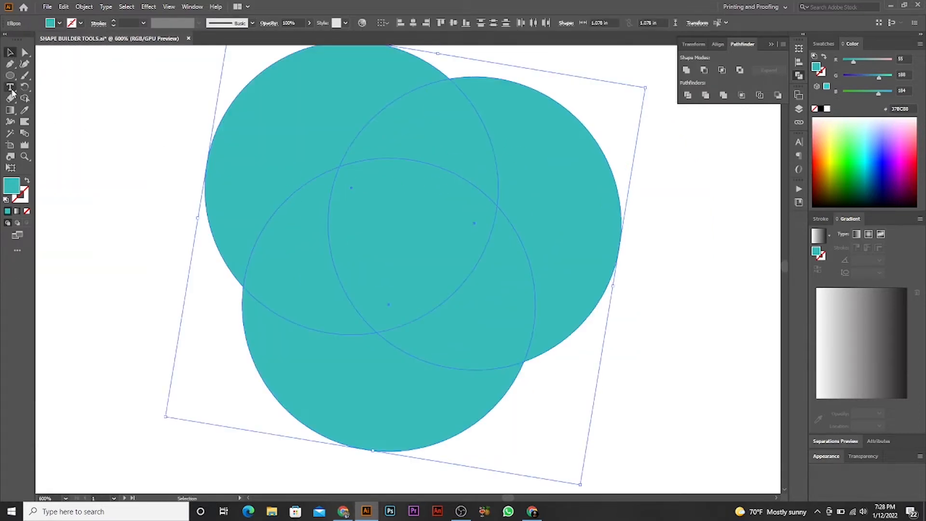
{"action": "left_click", "coordinate": [25, 99]}
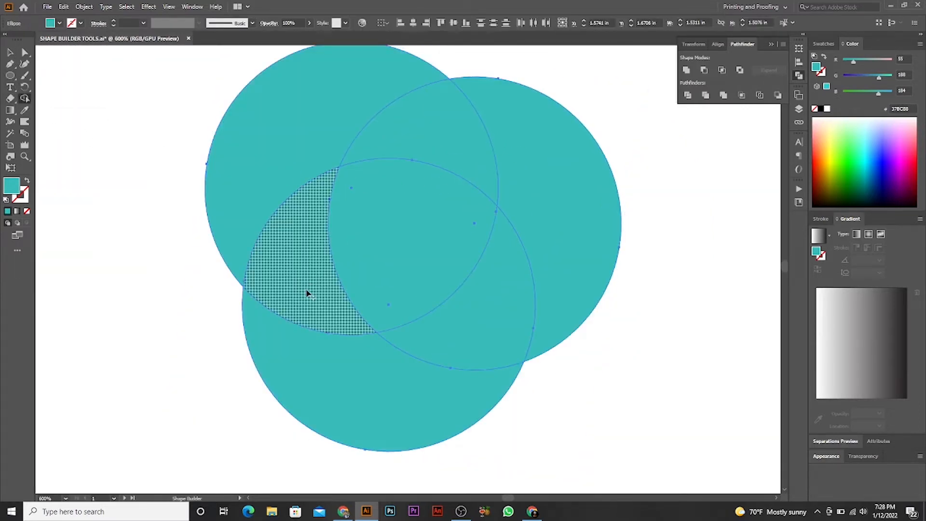
{"action": "mouse_move", "coordinate": [291, 345]}
{"action": "left_mouse_down"}
{"action": "mouse_move", "coordinate": [294, 318]}
{"action": "mouse_move", "coordinate": [326, 275]}
{"action": "mouse_move", "coordinate": [374, 260]}
{"action": "left_mouse_up"}
- Remove the remaining regions of the two upper circles with Shape Builder, leaving a Pac-Man shape with an open mouth
{"action": "left_click", "coordinate": [316, 135], "text": "alt"}
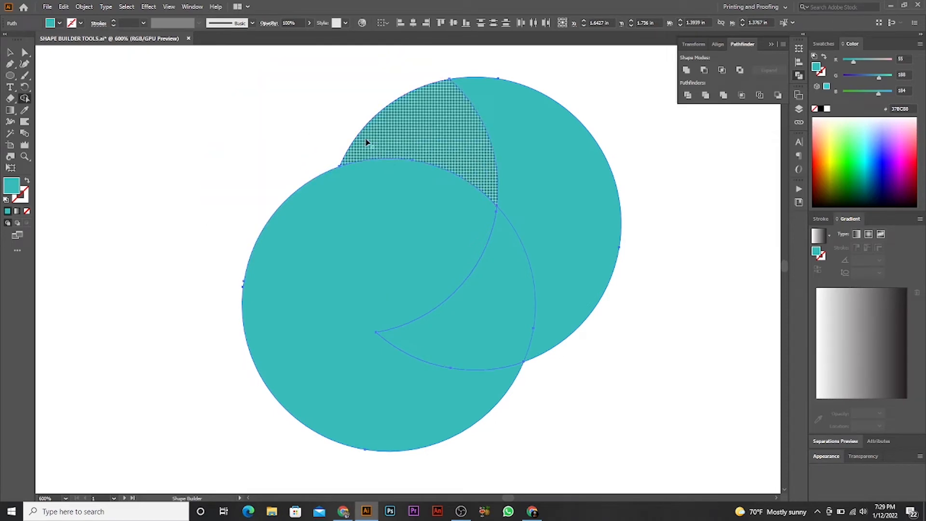
{"action": "left_click", "coordinate": [431, 148], "text": "alt"}
{"action": "left_click", "coordinate": [617, 175], "text": "alt"}
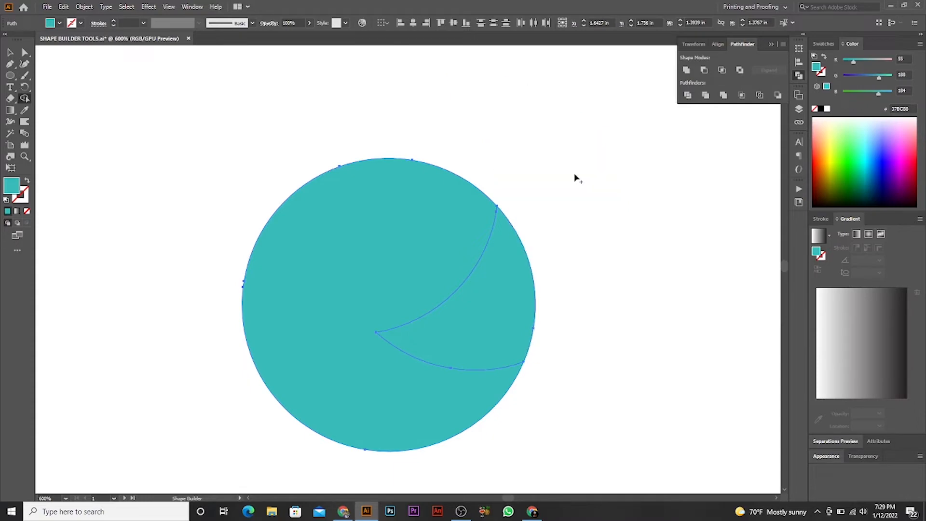
{"action": "left_click", "coordinate": [525, 299], "text": "alt"}
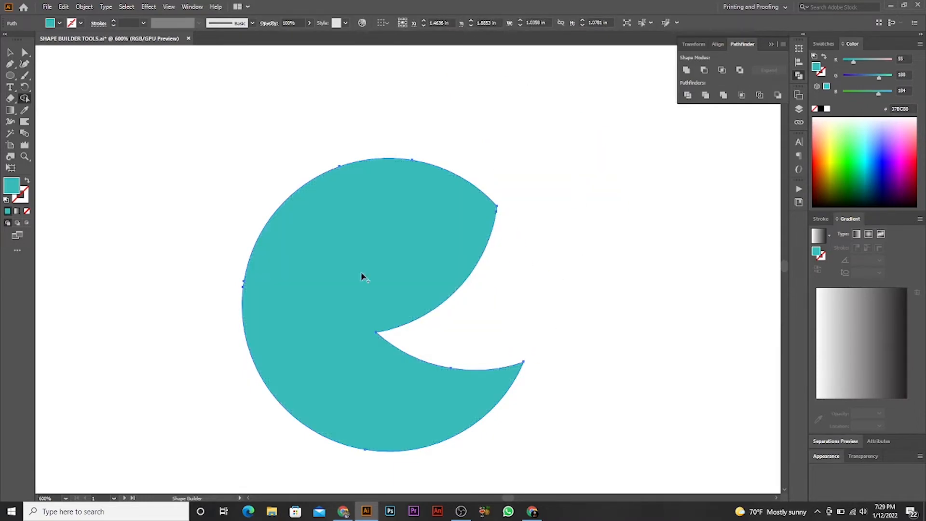
{"action": "left_click", "coordinate": [10, 54]}
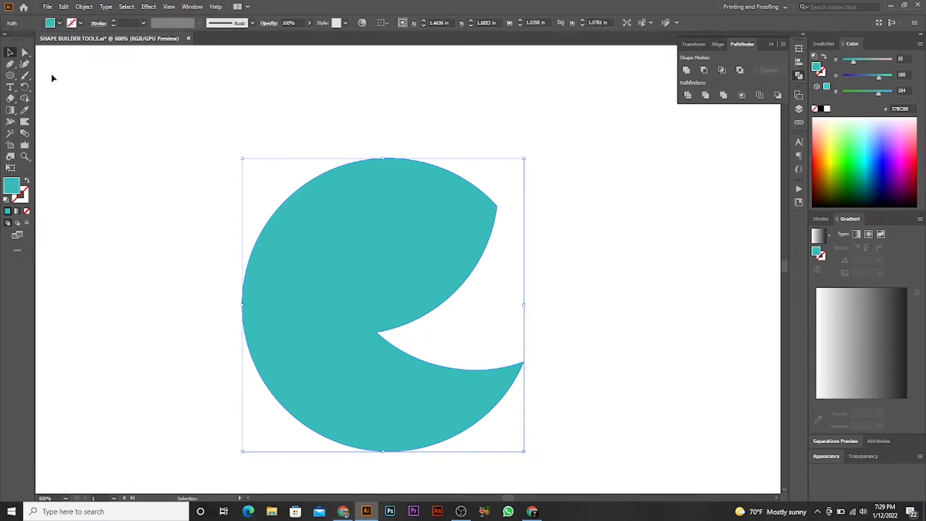
- Draw a small circle about 0.23 in wide and place it in the opening of the Pac-Man's mouth
{"action": "left_click_drag", "start_coordinate": [17, 77], "coordinate": [64, 85]}
{"action": "left_click_drag", "start_coordinate": [507, 276], "coordinate": [569, 317]}
{"action": "key", "text": "v"}
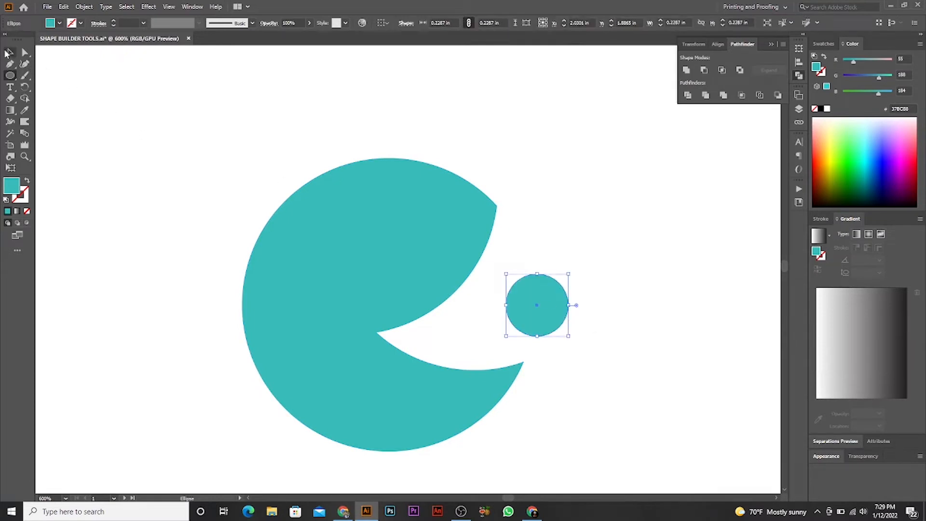
{"action": "left_click_drag", "start_coordinate": [547, 313], "coordinate": [532, 309]}
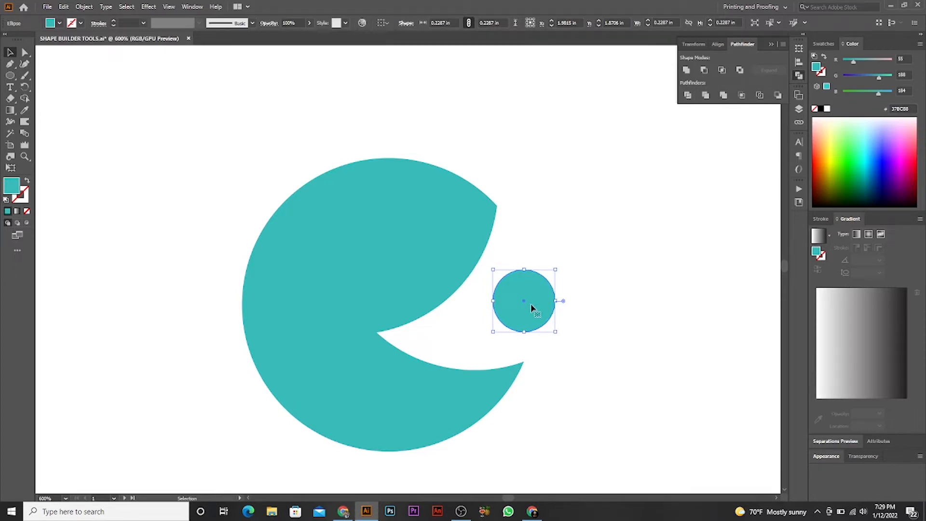
{"action": "left_click", "coordinate": [669, 306]}
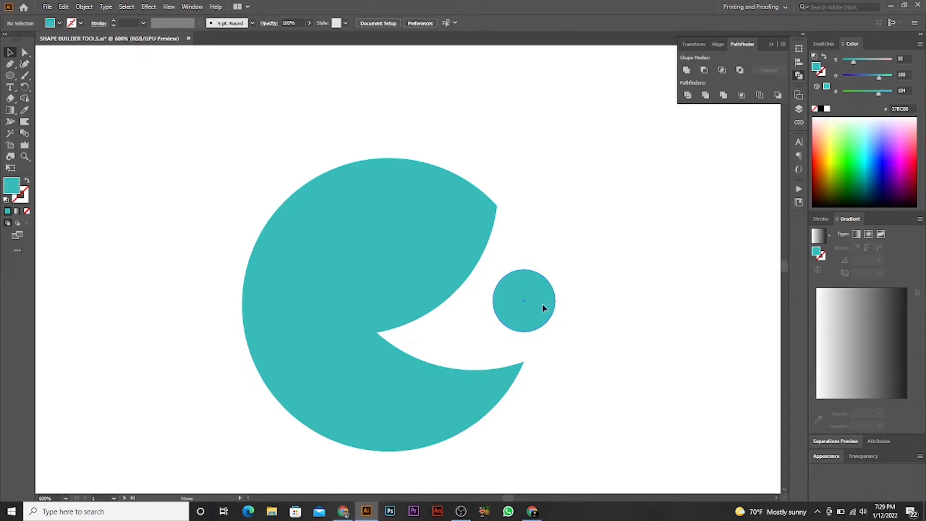
- Duplicate the small circle twice to the right to form a horizontal row of three dots
{"action": "left_click_drag", "start_coordinate": [542, 307], "coordinate": [598, 316]}
{"action": "scroll", "coordinate": [505, 311], "scroll_direction": "right", "scroll_amount": 3}
{"action": "left_click_drag", "start_coordinate": [469, 304], "coordinate": [569, 307]}
{"action": "scroll", "coordinate": [641, 288], "scroll_direction": "down", "scroll_amount": 2}
{"action": "left_click_drag", "start_coordinate": [630, 279], "coordinate": [583, 261]}
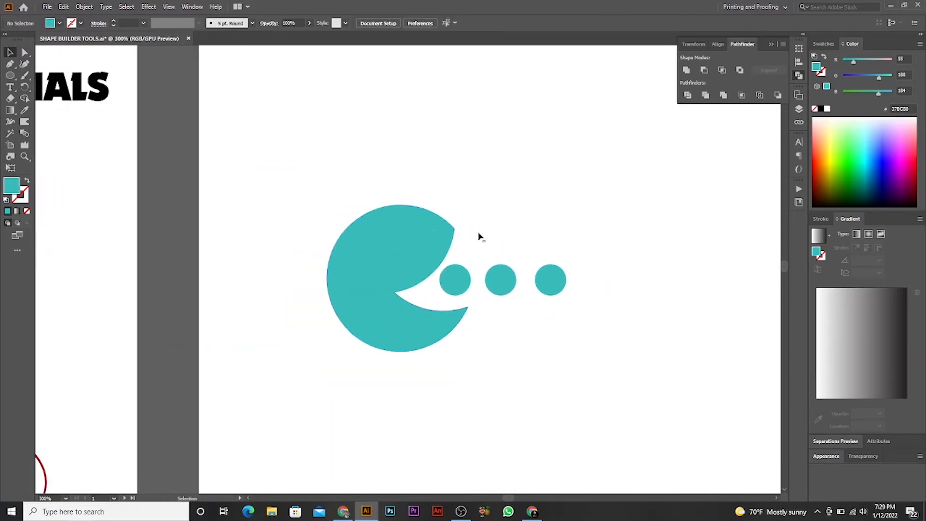
- Move the Pac-Man shape and its three dots up toward the large artboard's upper-left corner
{"action": "scroll", "coordinate": [604, 247], "scroll_direction": "down", "scroll_amount": 1}
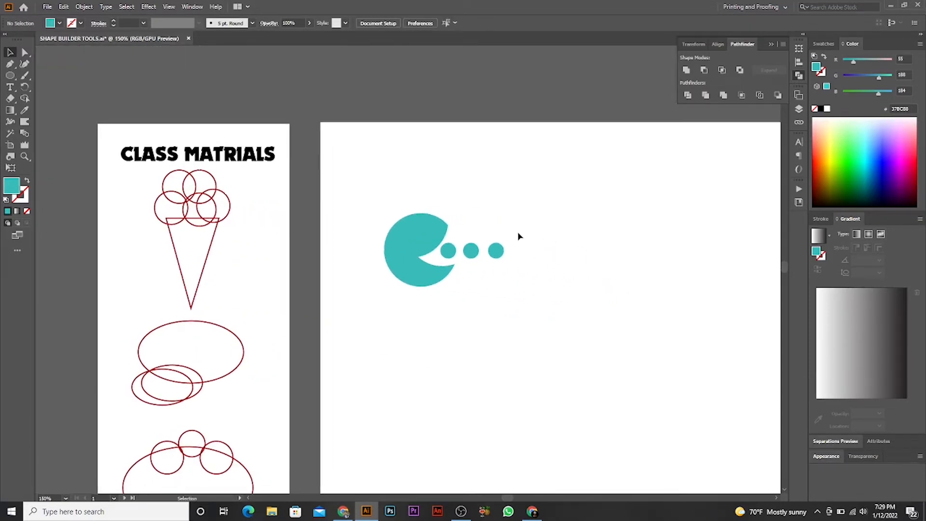
{"action": "left_click_drag", "start_coordinate": [383, 277], "coordinate": [394, 204]}
{"action": "left_click_drag", "start_coordinate": [381, 274], "coordinate": [331, 224]}
{"action": "left_click", "coordinate": [223, 127]}
- Examine the overlapping scoop circles and the cone triangle of the ice-cream outline on the class materials artboard
{"action": "left_click_drag", "start_coordinate": [223, 124], "coordinate": [83, 190]}
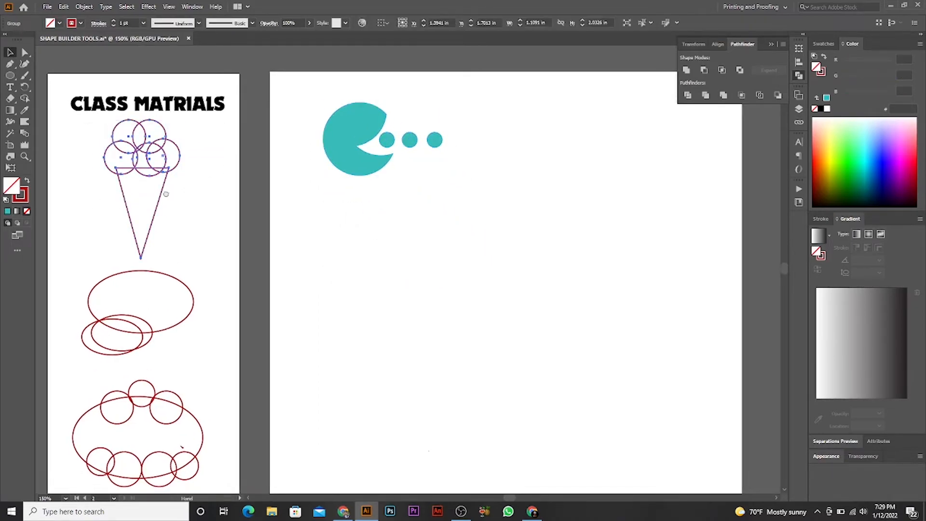
{"action": "left_click_drag", "start_coordinate": [165, 194], "coordinate": [160, 198]}
{"action": "left_click", "coordinate": [369, 241]}
{"action": "left_click_drag", "start_coordinate": [328, 249], "coordinate": [490, 271]}
{"action": "scroll", "coordinate": [444, 228], "scroll_direction": "up", "scroll_amount": 1}
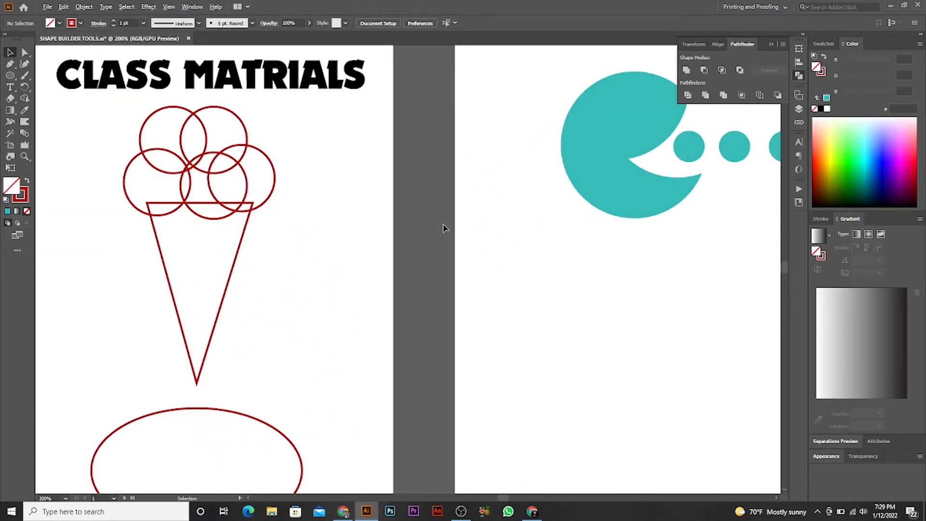
{"action": "scroll", "coordinate": [369, 196], "scroll_direction": "down", "scroll_amount": 2}
{"action": "scroll", "coordinate": [364, 198], "scroll_direction": "up", "scroll_amount": 4}
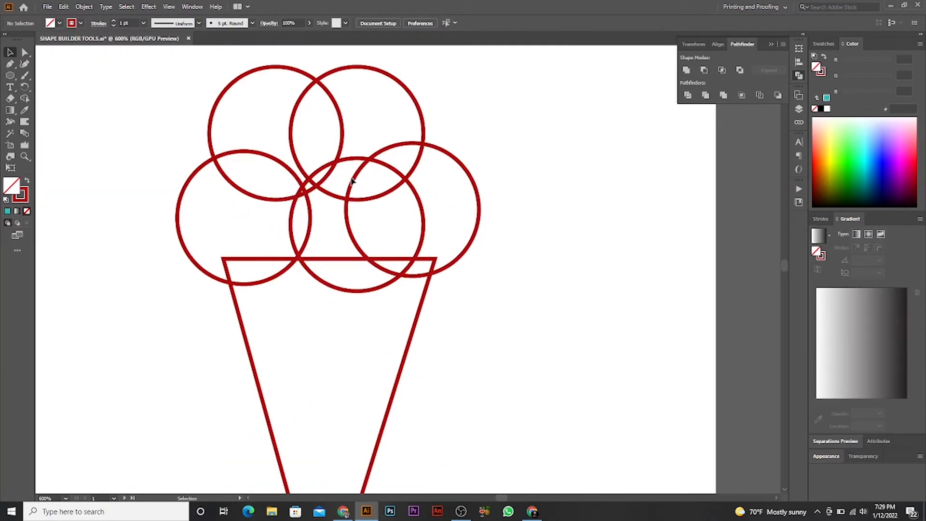
{"action": "scroll", "coordinate": [408, 214], "scroll_direction": "down", "scroll_amount": 3}
{"action": "scroll", "coordinate": [437, 190], "scroll_direction": "up", "scroll_amount": 3}
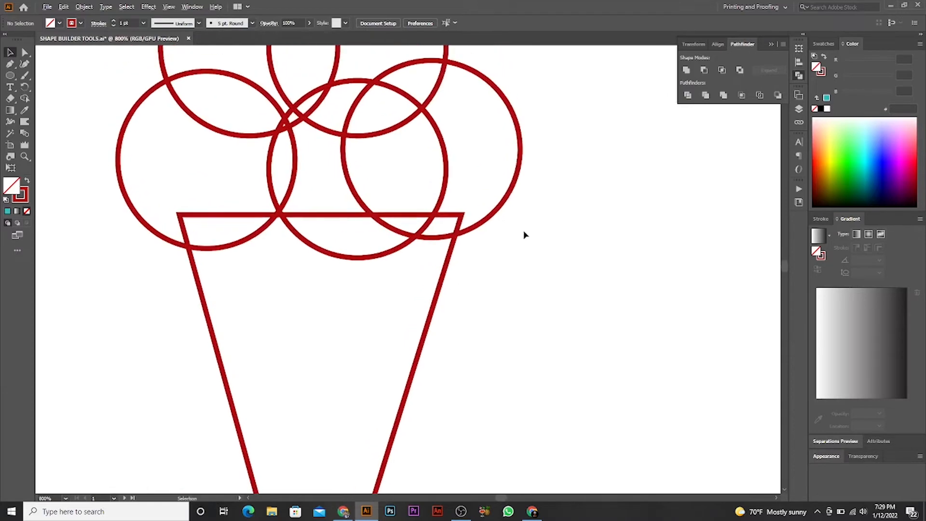
{"action": "scroll", "coordinate": [525, 233], "scroll_direction": "down", "scroll_amount": 3}
{"action": "left_click_drag", "start_coordinate": [487, 228], "coordinate": [394, 172]}
- Place the ice-cream outline on the large artboard below the Pac-Man shape
{"action": "left_click", "coordinate": [394, 148]}
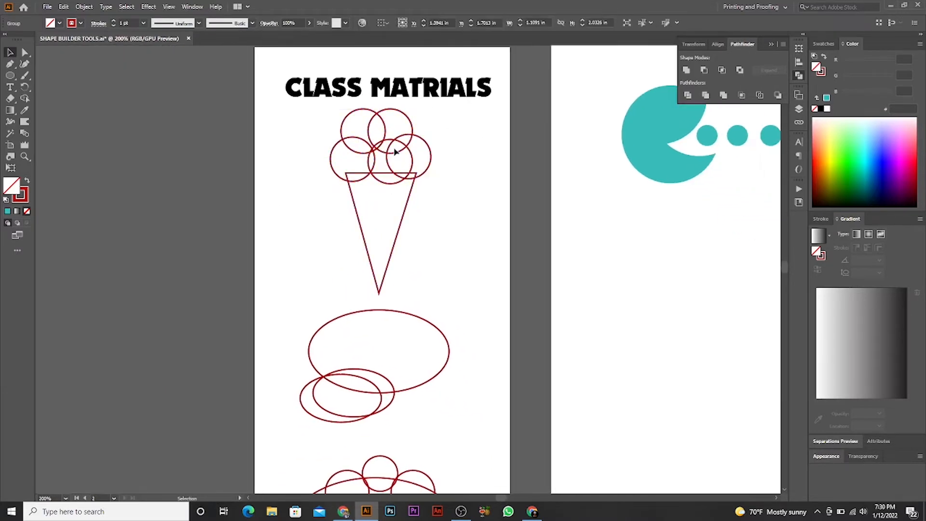
{"action": "left_click_drag", "start_coordinate": [453, 142], "coordinate": [356, 207]}
{"action": "left_click_drag", "start_coordinate": [374, 183], "coordinate": [234, 165]}
{"action": "left_click_drag", "start_coordinate": [258, 135], "coordinate": [502, 177]}
{"action": "left_click", "coordinate": [555, 213]}
- Ungroup the ice-cream outline so the scoop circles and the cone triangle become separate objects
{"action": "scroll", "coordinate": [556, 213], "scroll_direction": "up", "scroll_amount": 3}
{"action": "scroll", "coordinate": [506, 145], "scroll_direction": "up", "scroll_amount": 2}
{"action": "left_click_drag", "start_coordinate": [446, 162], "coordinate": [424, 212]}
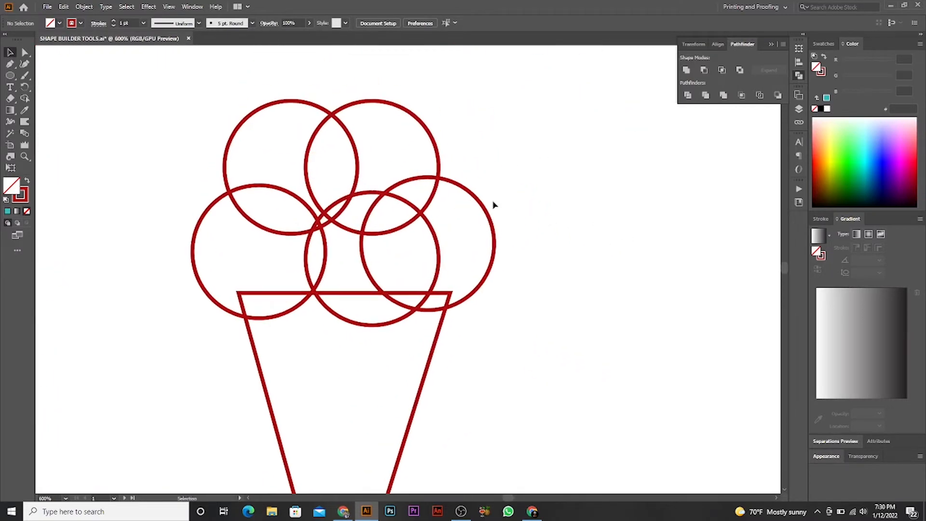
{"action": "left_click_drag", "start_coordinate": [493, 204], "coordinate": [467, 213]}
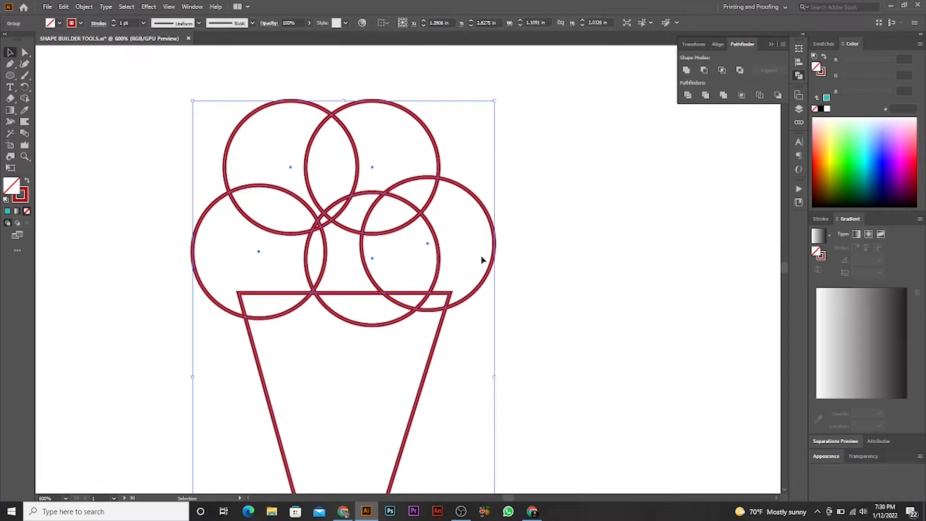
{"action": "left_click_drag", "start_coordinate": [440, 394], "coordinate": [481, 345]}
{"action": "left_click", "coordinate": [535, 175]}
{"action": "scroll", "coordinate": [579, 161], "scroll_direction": "down", "scroll_amount": 2}
{"action": "left_click", "coordinate": [517, 226]}
{"action": "scroll", "coordinate": [527, 256], "scroll_direction": "up", "scroll_amount": 1}
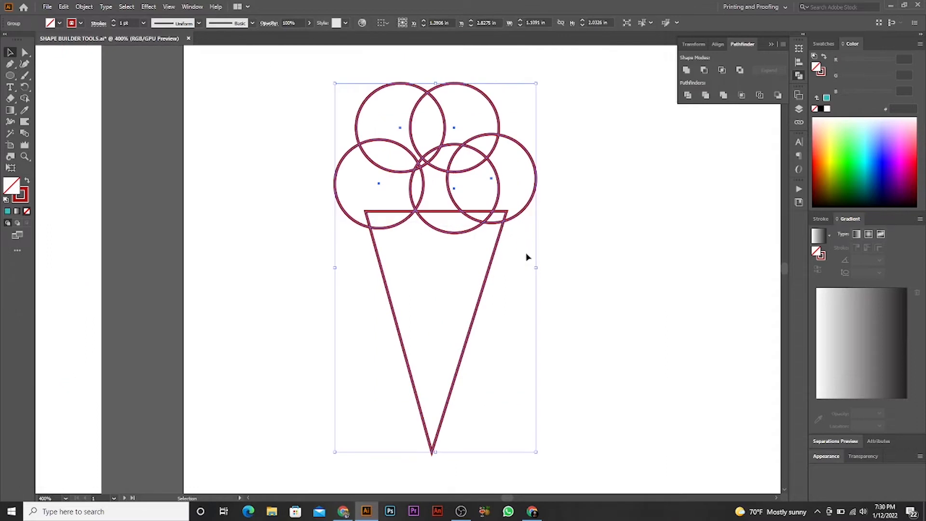
{"action": "right_click", "coordinate": [526, 253]}
{"action": "left_click", "coordinate": [553, 333]}
- Give the cone triangle a pale cream fill, EFE6B9, without any outline
{"action": "left_click", "coordinate": [399, 324]}
{"action": "left_click_drag", "start_coordinate": [413, 311], "coordinate": [451, 285]}
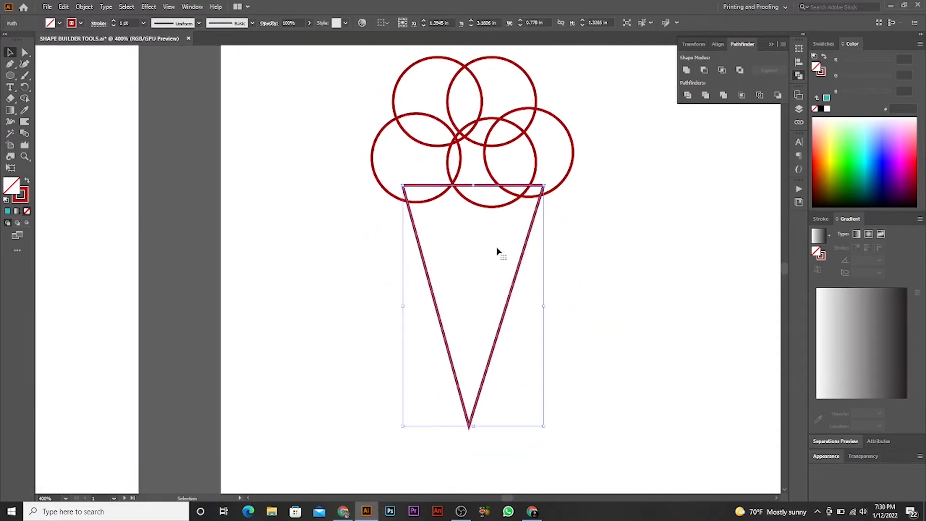
{"action": "left_click", "coordinate": [27, 182]}
{"action": "double_click", "coordinate": [15, 188]}
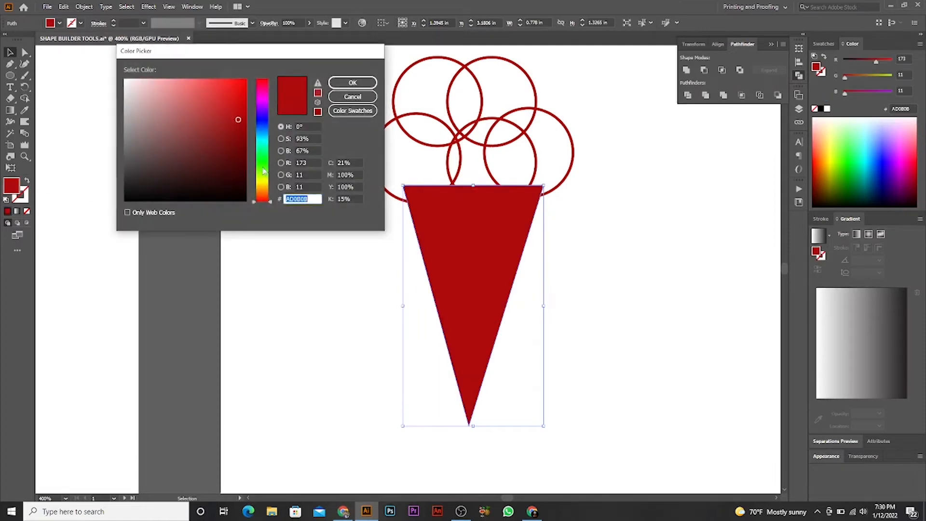
{"action": "left_click_drag", "start_coordinate": [260, 197], "coordinate": [259, 186]}
{"action": "mouse_move", "coordinate": [193, 142]}
{"action": "left_mouse_down"}
{"action": "mouse_move", "coordinate": [159, 77]}
{"action": "mouse_move", "coordinate": [149, 100]}
{"action": "mouse_move", "coordinate": [154, 92]}
{"action": "left_mouse_up"}
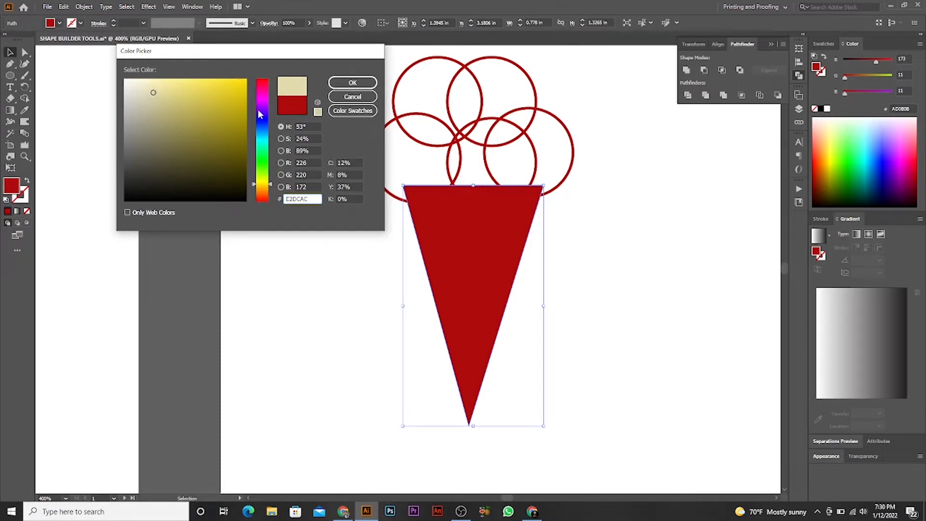
{"action": "left_click_drag", "start_coordinate": [260, 114], "coordinate": [264, 186]}
{"action": "left_click_drag", "start_coordinate": [153, 92], "coordinate": [151, 86]}
{"action": "left_click", "coordinate": [352, 83]}
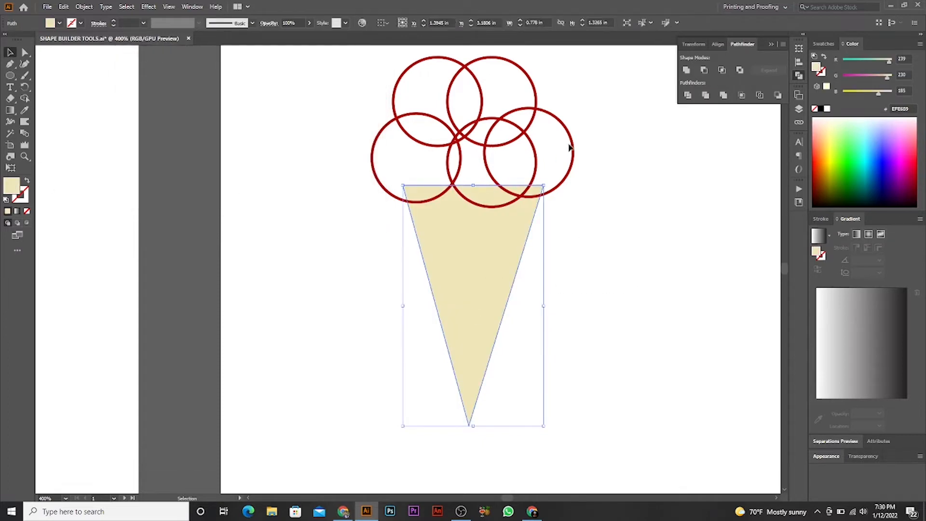
- Send the five scoop circles to the back, behind the cone
{"action": "left_click_drag", "start_coordinate": [602, 111], "coordinate": [437, 137]}
{"action": "right_click", "coordinate": [474, 136]}
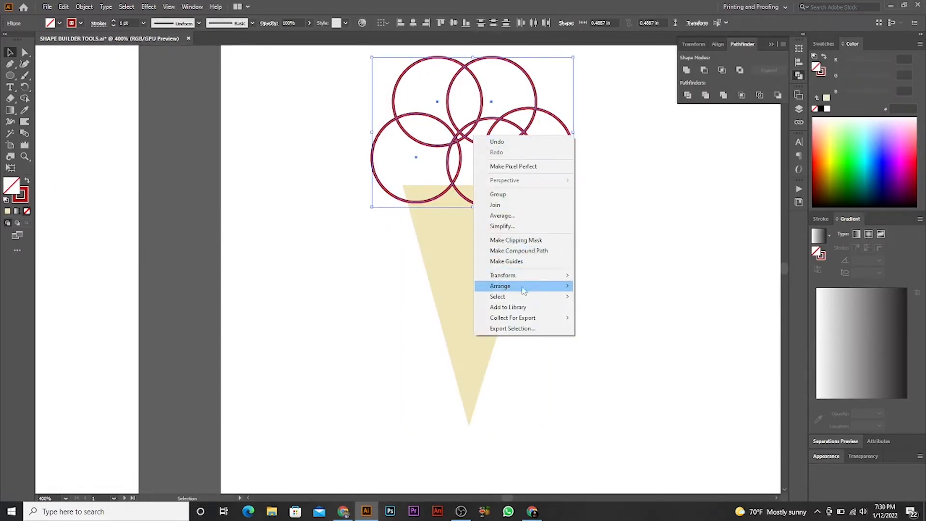
{"action": "mouse_move", "coordinate": [523, 286]}
{"action": "left_click", "coordinate": [612, 317]}
{"action": "scroll", "coordinate": [608, 208], "scroll_direction": "up", "scroll_amount": 1}
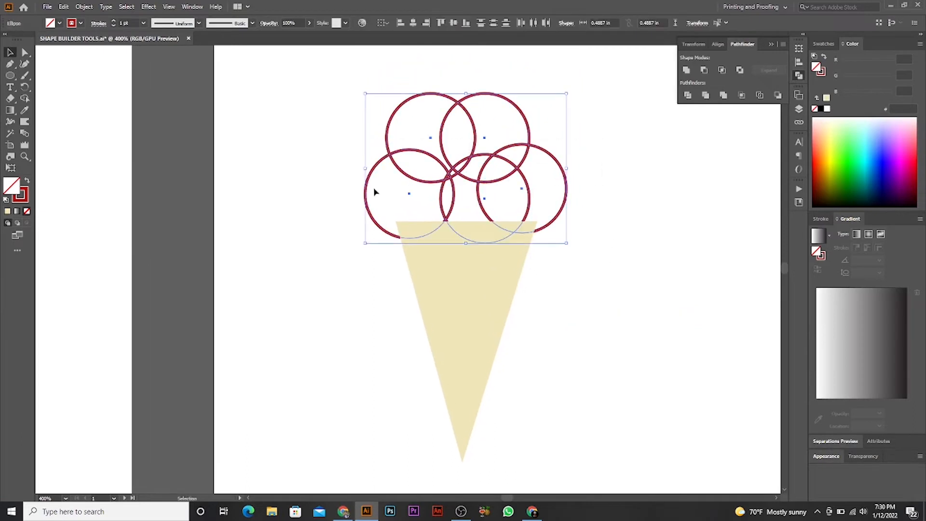
- Fill the five scoop circles with light cyan, 5BDAE8, and remove their stroke
{"action": "double_click", "coordinate": [13, 186]}
{"action": "left_click_drag", "start_coordinate": [256, 155], "coordinate": [262, 128]}
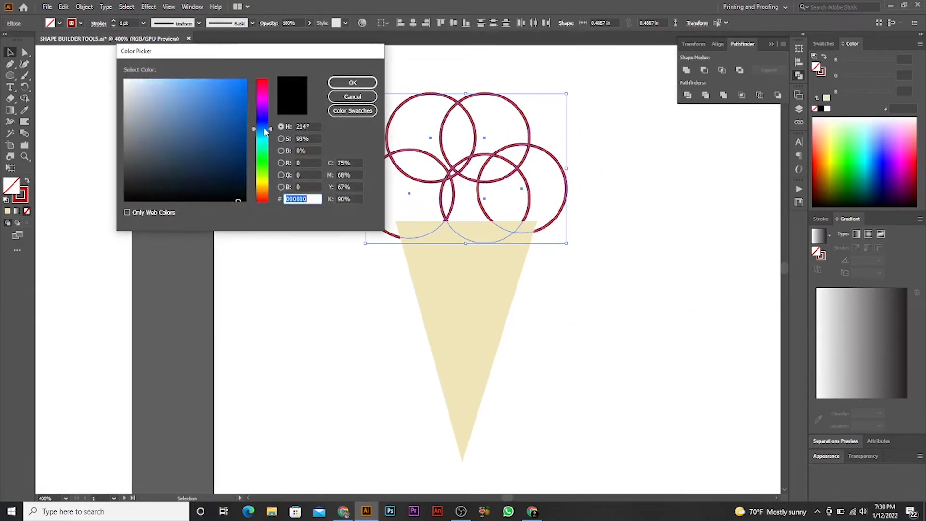
{"action": "mouse_move", "coordinate": [191, 95]}
{"action": "left_mouse_down"}
{"action": "mouse_move", "coordinate": [190, 79]}
{"action": "mouse_move", "coordinate": [205, 88]}
{"action": "mouse_move", "coordinate": [181, 90]}
{"action": "left_mouse_up"}
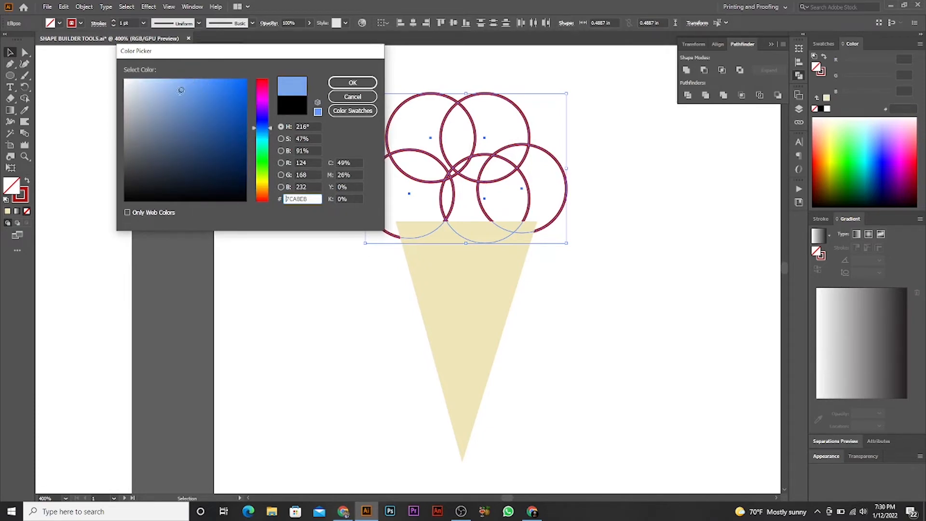
{"action": "left_click", "coordinate": [259, 139]}
{"action": "left_click", "coordinate": [198, 90]}
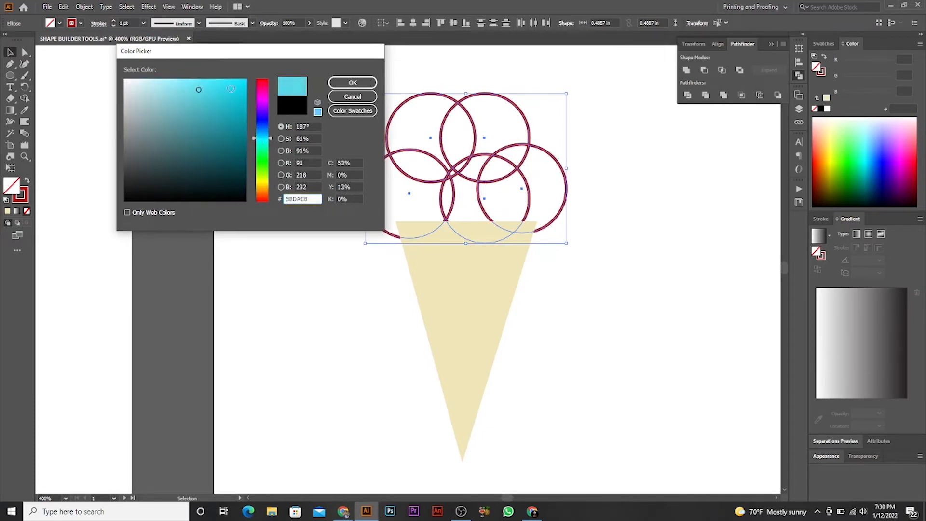
{"action": "left_click", "coordinate": [343, 84]}
{"action": "left_click_drag", "start_coordinate": [573, 162], "coordinate": [67, 168]}
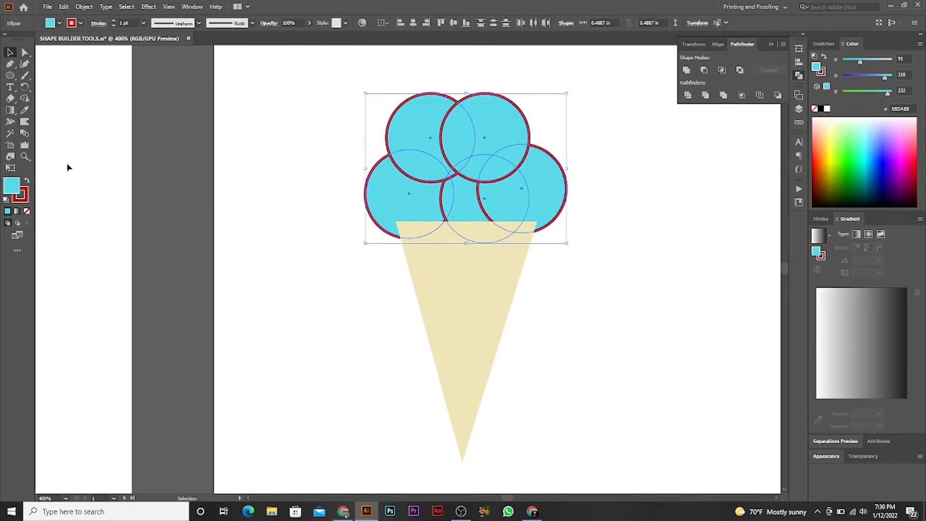
{"action": "left_click", "coordinate": [28, 210]}
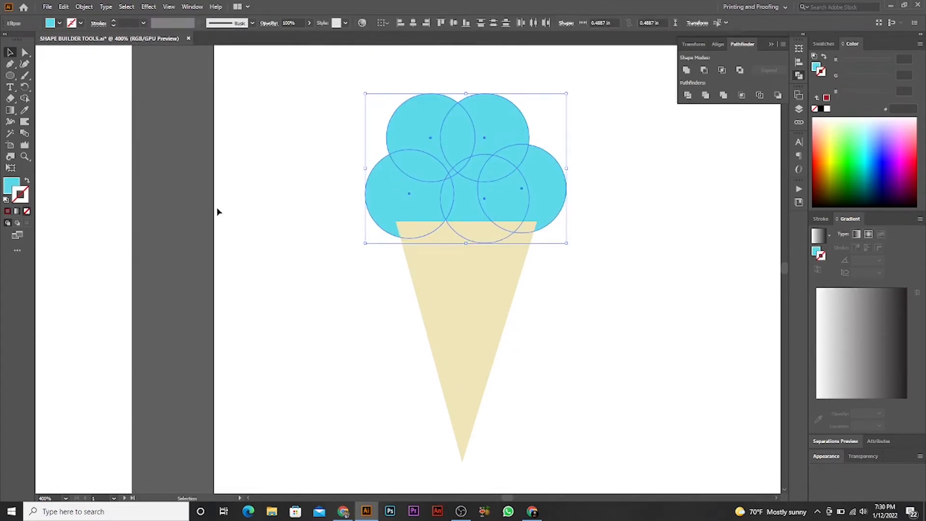
{"action": "left_click", "coordinate": [270, 129]}
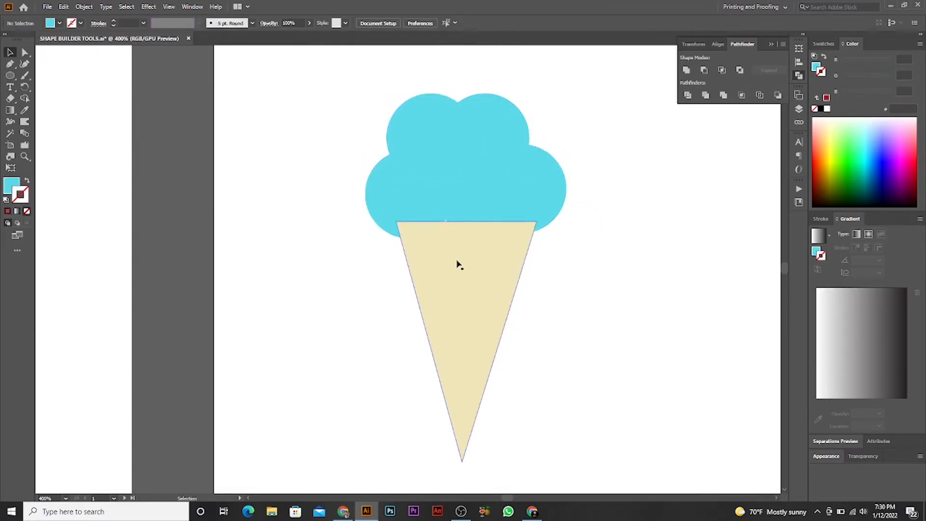
- Examine the coloured cone and how the five separate scoop circles overlap behind it
{"action": "left_click_drag", "start_coordinate": [456, 261], "coordinate": [456, 256]}
{"action": "left_click", "coordinate": [557, 287]}
{"action": "left_click_drag", "start_coordinate": [558, 288], "coordinate": [519, 254]}
{"action": "left_click", "coordinate": [456, 244]}
{"action": "left_click", "coordinate": [551, 238]}
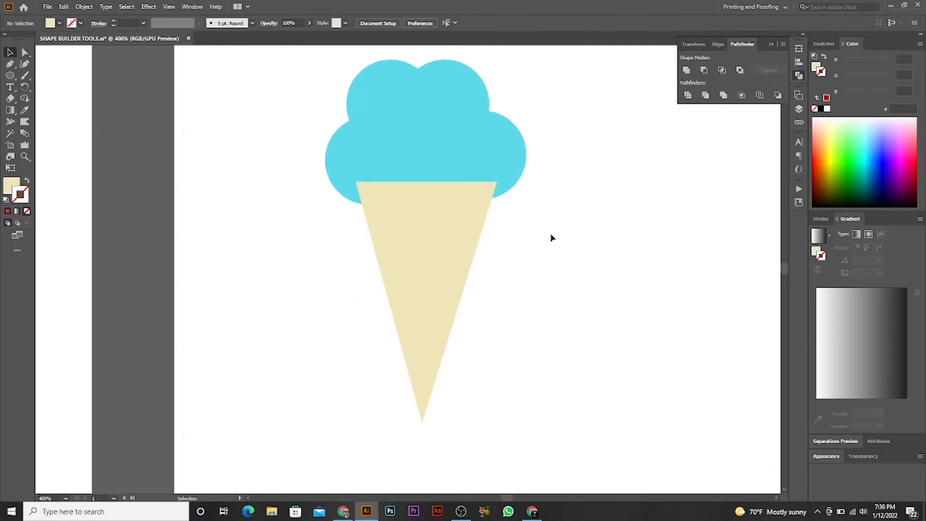
{"action": "left_click_drag", "start_coordinate": [548, 182], "coordinate": [530, 273]}
{"action": "left_click_drag", "start_coordinate": [551, 151], "coordinate": [299, 217]}
{"action": "scroll", "coordinate": [428, 236], "scroll_direction": "up", "scroll_amount": 3}
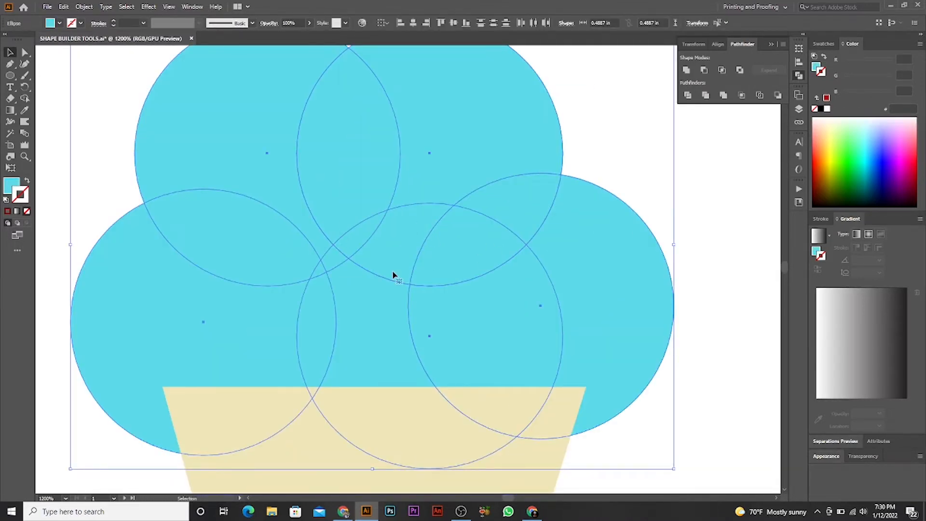
{"action": "left_click", "coordinate": [614, 185]}
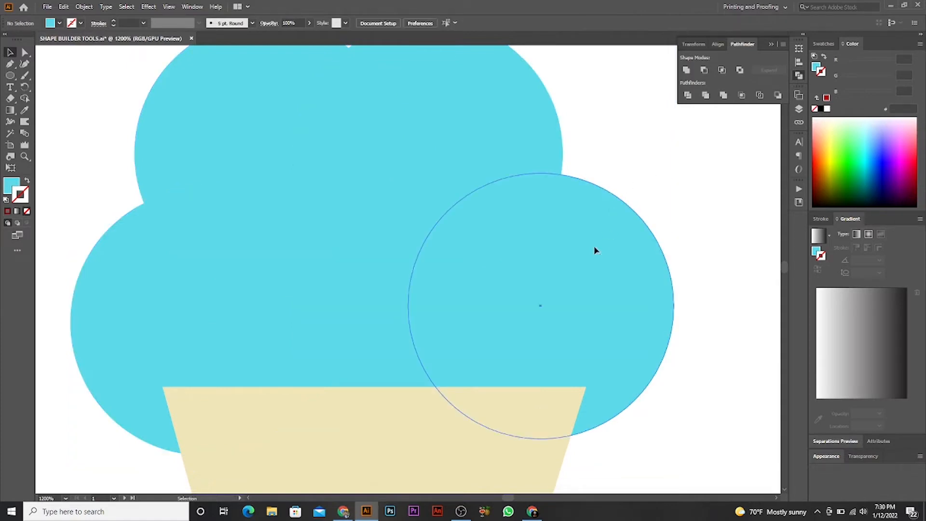
- Try pulling single circles outward from both sides of the scoop, and undo each move
{"action": "left_click_drag", "start_coordinate": [597, 249], "coordinate": [649, 242]}
{"action": "key", "text": "ctrl+z"}
{"action": "left_click_drag", "start_coordinate": [199, 248], "coordinate": [55, 233]}
{"action": "key", "text": "ctrl+z"}
{"action": "left_click", "coordinate": [462, 215]}
{"action": "key", "text": "ctrl+minus"}
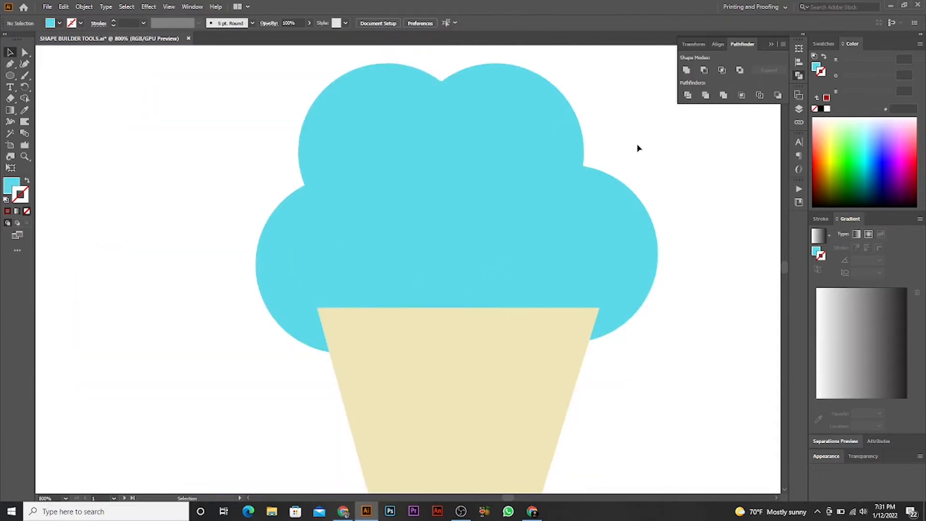
- Merge all five overlapping scoop circles into one shape with the Shape Builder tool
{"action": "left_click_drag", "start_coordinate": [621, 130], "coordinate": [260, 226]}
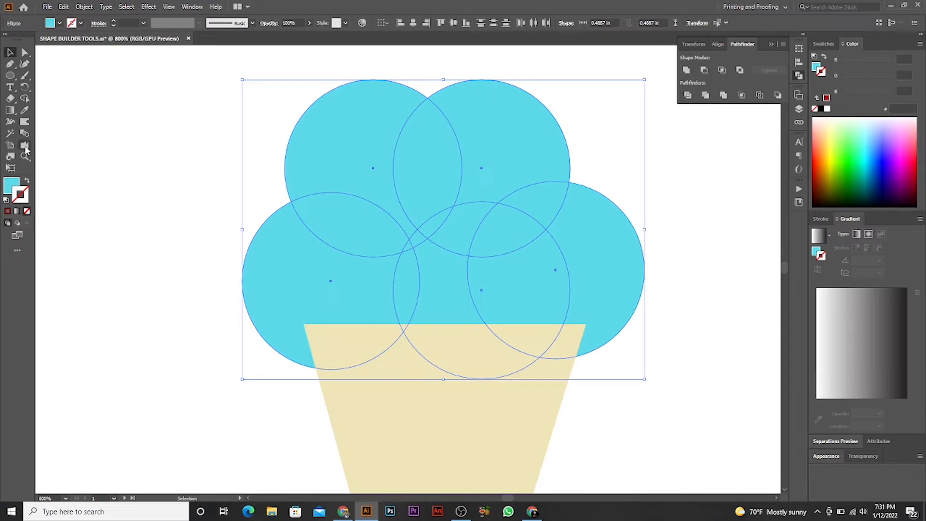
{"action": "left_click", "coordinate": [24, 99]}
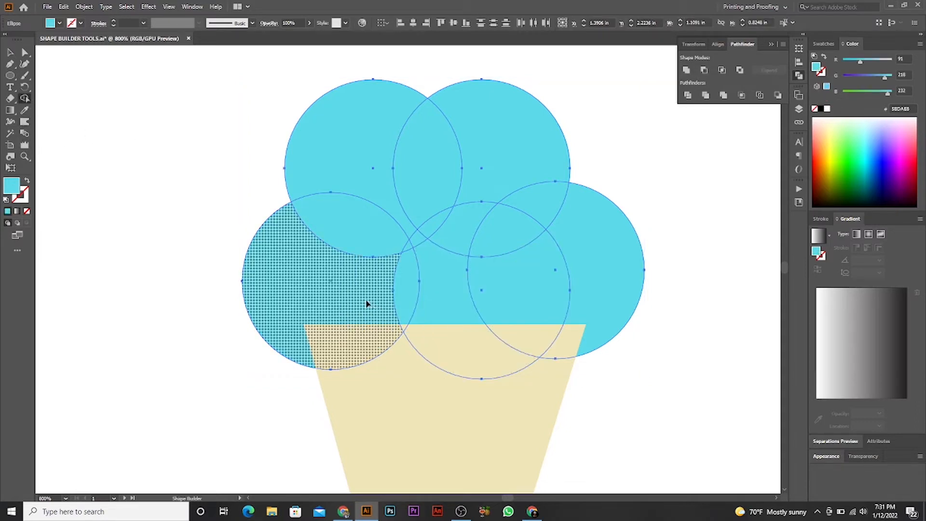
{"action": "mouse_move", "coordinate": [337, 302]}
{"action": "left_mouse_down"}
{"action": "mouse_move", "coordinate": [534, 279]}
{"action": "mouse_move", "coordinate": [529, 197]}
{"action": "mouse_move", "coordinate": [418, 156]}
{"action": "mouse_move", "coordinate": [360, 202]}
{"action": "mouse_move", "coordinate": [369, 257]}
{"action": "mouse_move", "coordinate": [447, 230]}
{"action": "mouse_move", "coordinate": [497, 252]}
{"action": "left_mouse_up"}
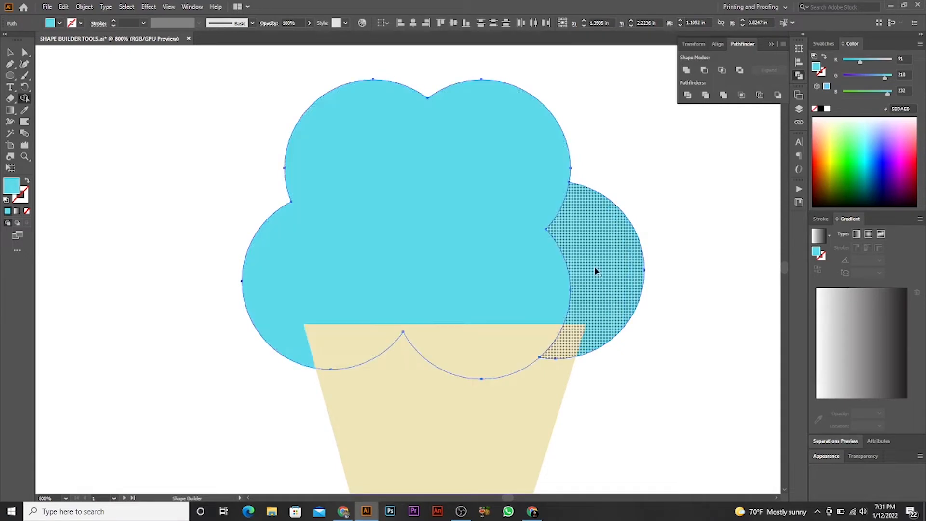
{"action": "mouse_move", "coordinate": [581, 240]}
{"action": "left_mouse_down"}
{"action": "mouse_move", "coordinate": [580, 256]}
{"action": "mouse_move", "coordinate": [198, 154]}
{"action": "mouse_move", "coordinate": [121, 116]}
{"action": "left_mouse_up"}
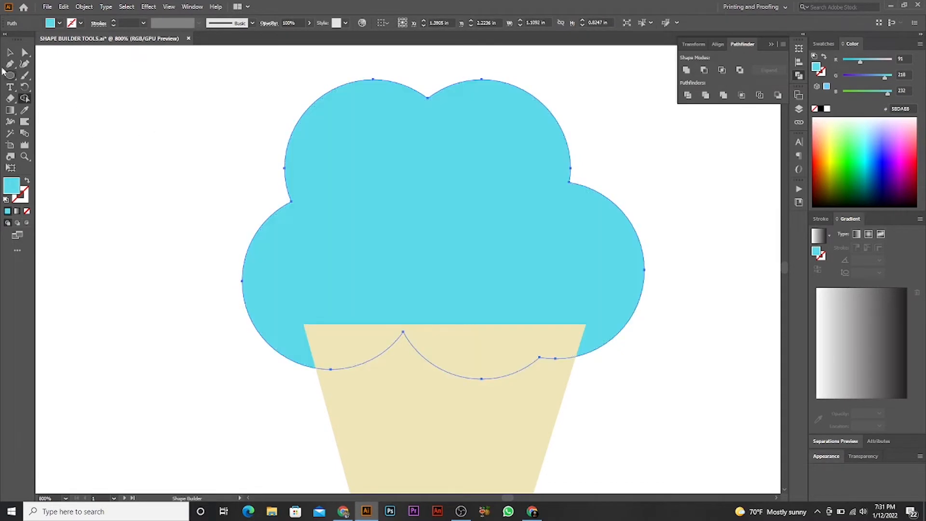
{"action": "left_click", "coordinate": [10, 52]}
{"action": "left_click", "coordinate": [233, 131]}
- Duplicate the three-ellipse speech-bubble outline from the class materials artboard to the large artboard, below the ice-cream cone
{"action": "scroll", "coordinate": [504, 215], "scroll_direction": "down", "scroll_amount": 2}
{"action": "left_click_drag", "start_coordinate": [588, 249], "coordinate": [462, 263]}
{"action": "scroll", "coordinate": [514, 239], "scroll_direction": "down", "scroll_amount": 2}
{"action": "left_click_drag", "start_coordinate": [470, 225], "coordinate": [539, 108]}
{"action": "left_click_drag", "start_coordinate": [308, 227], "coordinate": [453, 340]}
{"action": "left_click", "coordinate": [548, 332]}
{"action": "scroll", "coordinate": [536, 333], "scroll_direction": "up", "scroll_amount": 1}
{"action": "left_click_drag", "start_coordinate": [530, 325], "coordinate": [441, 264]}
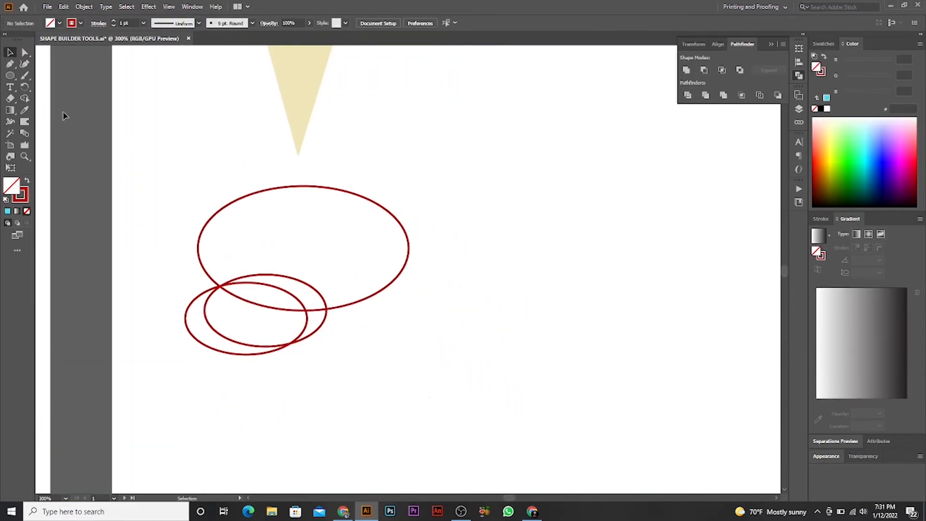
- Draw an ellipse about 1.51 by 0.91 in to the right of the speech-bubble outline
{"action": "left_click", "coordinate": [10, 75]}
{"action": "left_click_drag", "start_coordinate": [473, 159], "coordinate": [680, 282]}
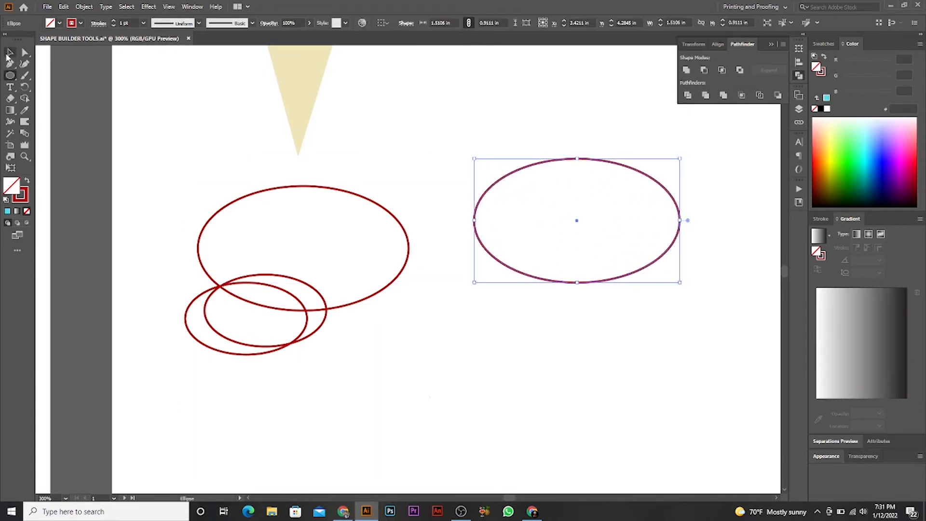
{"action": "left_click", "coordinate": [10, 52]}
{"action": "left_click", "coordinate": [500, 298]}
- Duplicate the new ellipse over its lower-left edge and shrink the copy to about 0.87 by 0.53 in
{"action": "left_click_drag", "start_coordinate": [530, 275], "coordinate": [509, 347]}
{"action": "left_click_drag", "start_coordinate": [659, 288], "coordinate": [572, 289]}
{"action": "left_click", "coordinate": [547, 309]}
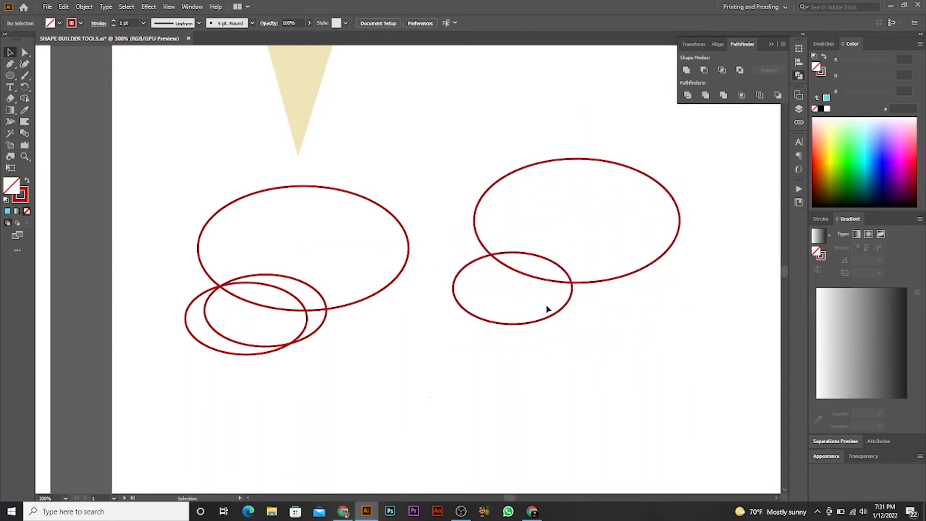
- Duplicate the small ellipse with a slight diagonal offset and shift both small ellipses slightly down and left
{"action": "left_click", "coordinate": [568, 301]}
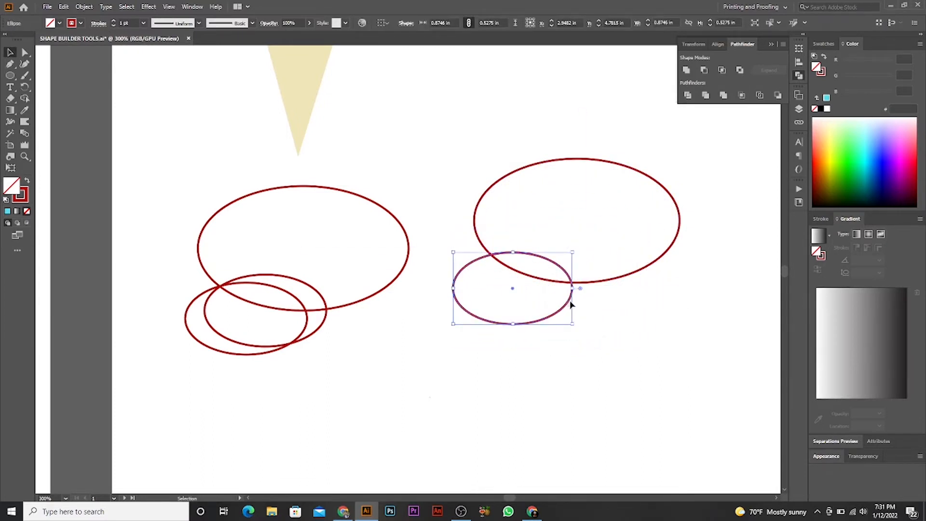
{"action": "mouse_move", "coordinate": [568, 307]}
{"action": "left_mouse_down"}
{"action": "mouse_move", "coordinate": [575, 297]}
{"action": "mouse_move", "coordinate": [566, 313]}
{"action": "left_mouse_up"}
{"action": "left_click", "coordinate": [624, 323]}
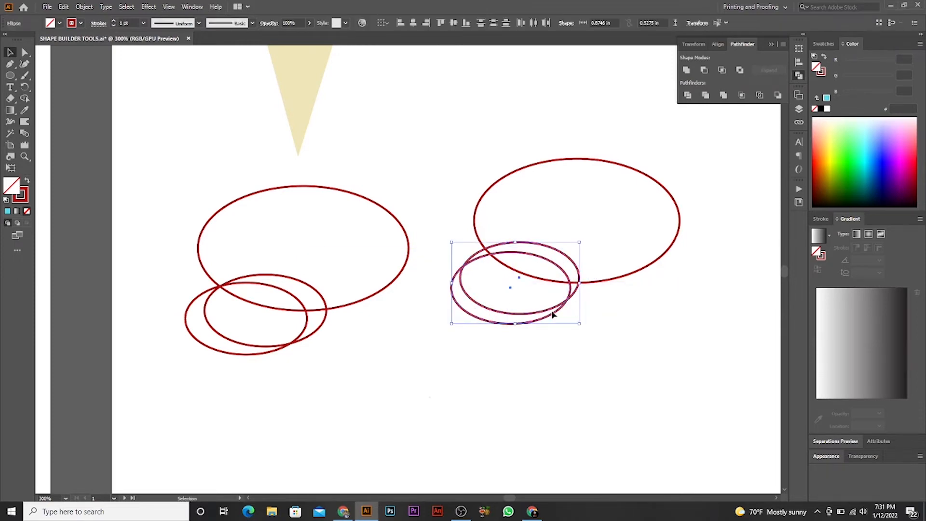
{"action": "left_click", "coordinate": [568, 308]}
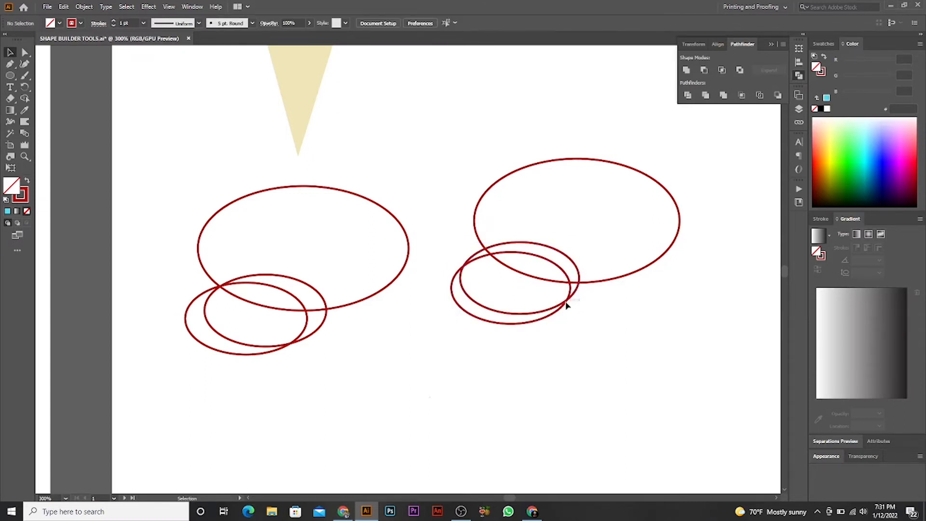
{"action": "mouse_move", "coordinate": [571, 309]}
{"action": "left_mouse_down"}
{"action": "mouse_move", "coordinate": [566, 298]}
{"action": "mouse_move", "coordinate": [561, 310]}
{"action": "left_mouse_up"}
{"action": "left_click", "coordinate": [598, 321]}
- Apply the ice-cream scoop's cyan fill to the three ellipses below the cone with the Eyedropper tool
{"action": "left_click_drag", "start_coordinate": [647, 326], "coordinate": [448, 201]}
{"action": "left_click", "coordinate": [361, 354]}
{"action": "left_click_drag", "start_coordinate": [361, 355], "coordinate": [388, 312]}
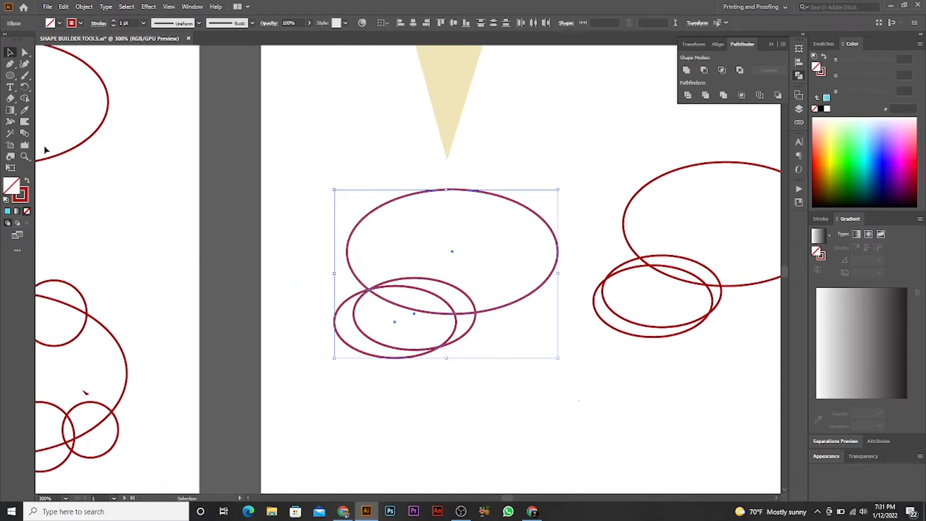
{"action": "left_click", "coordinate": [24, 110]}
{"action": "scroll", "coordinate": [399, 198], "scroll_direction": "up", "scroll_amount": 2}
{"action": "left_click", "coordinate": [438, 145]}
{"action": "left_click_drag", "start_coordinate": [438, 144], "coordinate": [430, 292]}
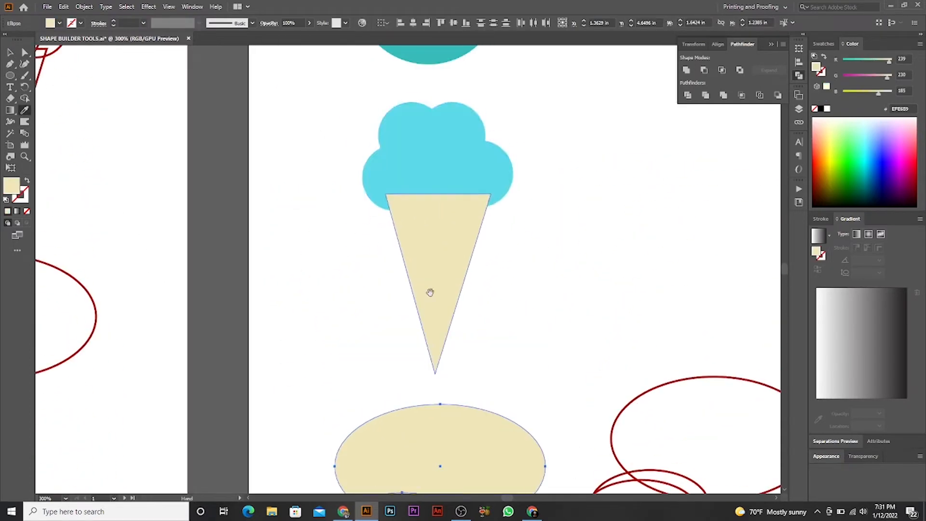
{"action": "left_click", "coordinate": [440, 192]}
{"action": "left_click_drag", "start_coordinate": [440, 209], "coordinate": [429, 77]}
{"action": "left_click", "coordinate": [10, 52]}
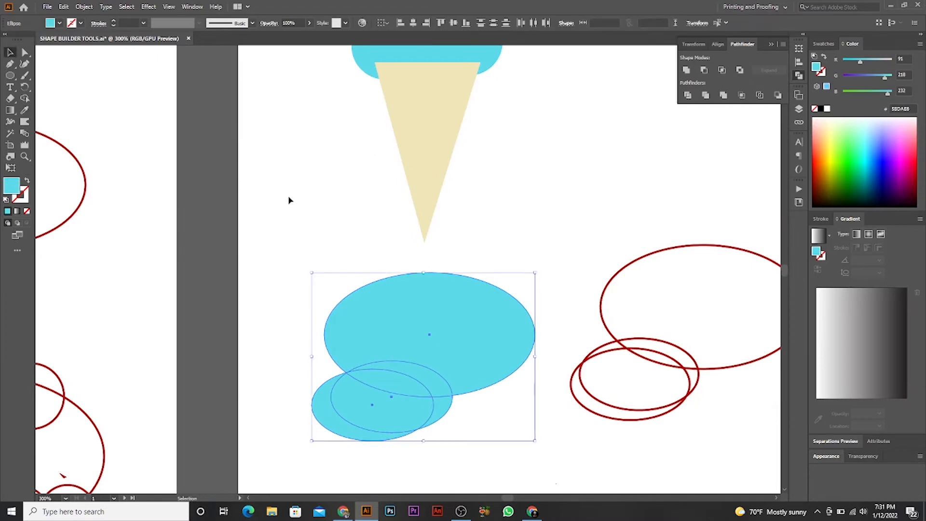
- Cut away the lower-left parts of the small cyan ellipses outside the large one with the Shape Builder tool, leaving a curved tail
{"action": "left_click", "coordinate": [290, 198]}
{"action": "scroll", "coordinate": [380, 313], "scroll_direction": "up", "scroll_amount": 2}
{"action": "left_click_drag", "start_coordinate": [380, 314], "coordinate": [366, 156]}
{"action": "left_click_drag", "start_coordinate": [547, 359], "coordinate": [331, 271]}
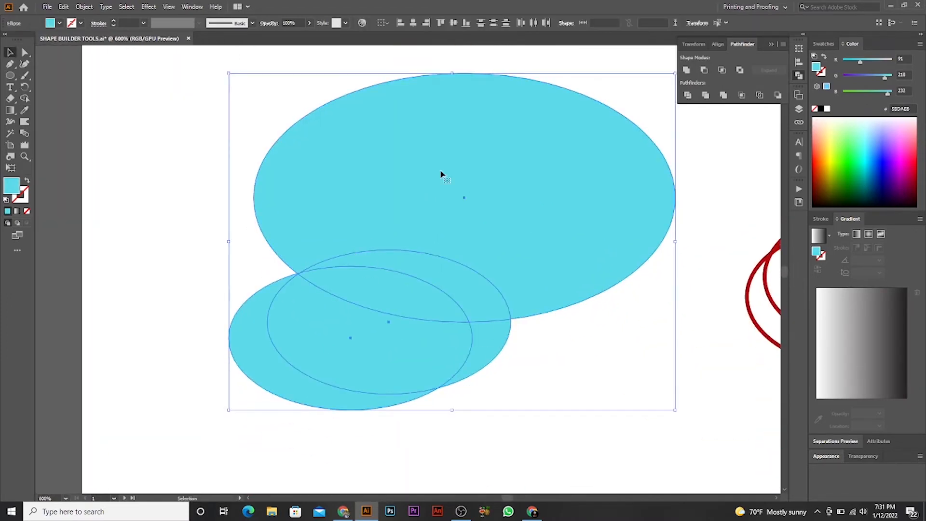
{"action": "scroll", "coordinate": [420, 274], "scroll_direction": "up", "scroll_amount": 1}
{"action": "scroll", "coordinate": [569, 358], "scroll_direction": "down", "scroll_amount": 1}
{"action": "left_click", "coordinate": [616, 390]}
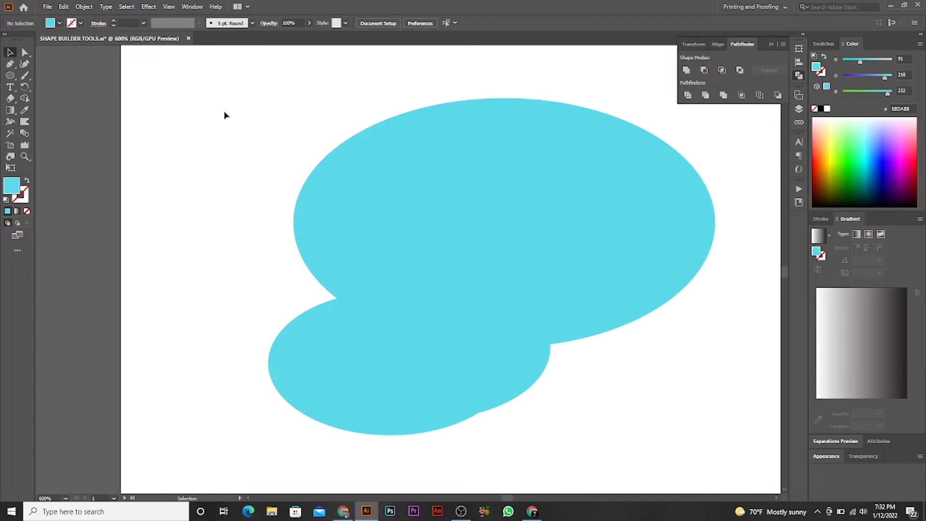
{"action": "left_click_drag", "start_coordinate": [224, 115], "coordinate": [627, 378]}
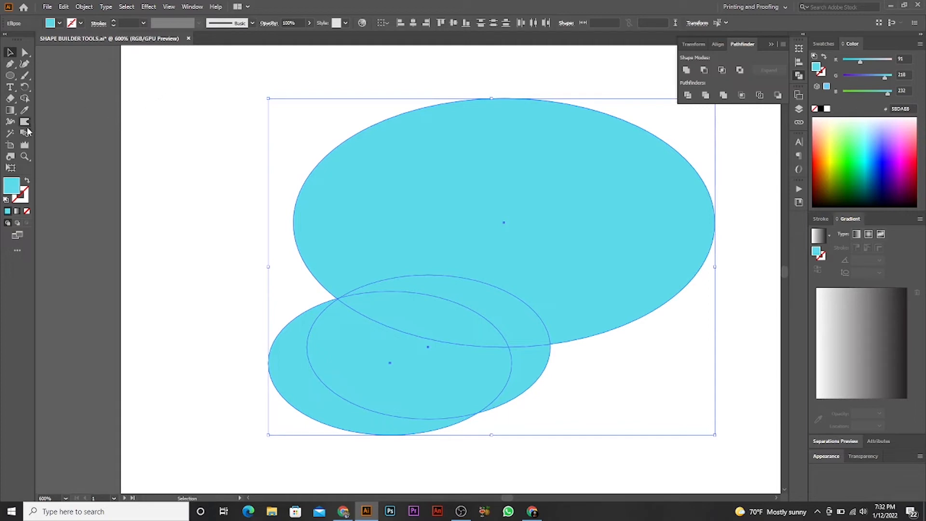
{"action": "left_click", "coordinate": [26, 99]}
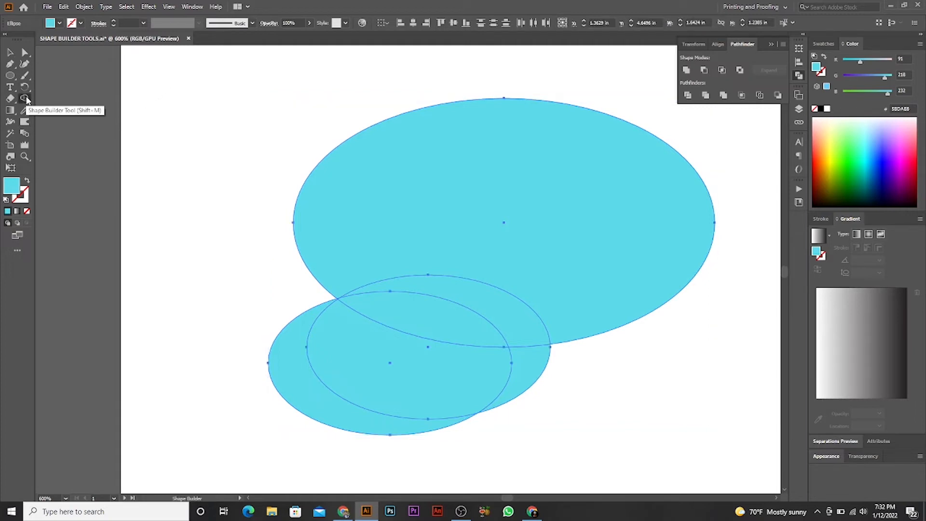
{"action": "left_click", "coordinate": [290, 365], "text": "alt"}
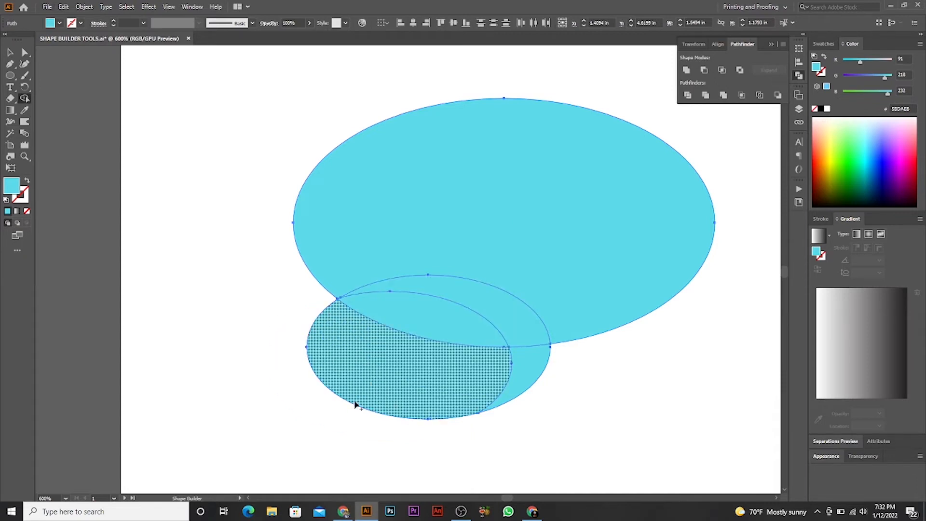
{"action": "left_click", "coordinate": [375, 374], "text": "alt"}
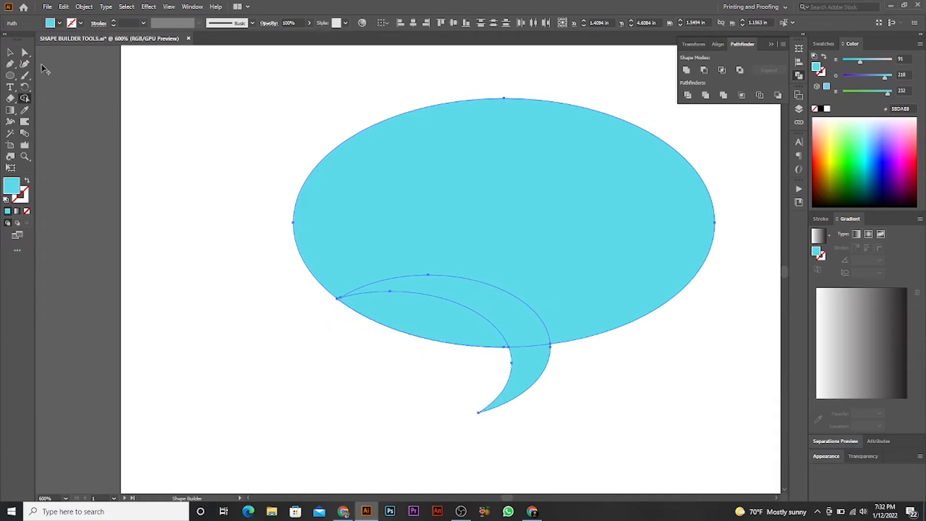
- Merge the large ellipse's regions and the curved tail into one speech-bubble shape with the Shape Builder tool
{"action": "left_click", "coordinate": [10, 52]}
{"action": "left_click", "coordinate": [222, 144]}
{"action": "left_click", "coordinate": [303, 256]}
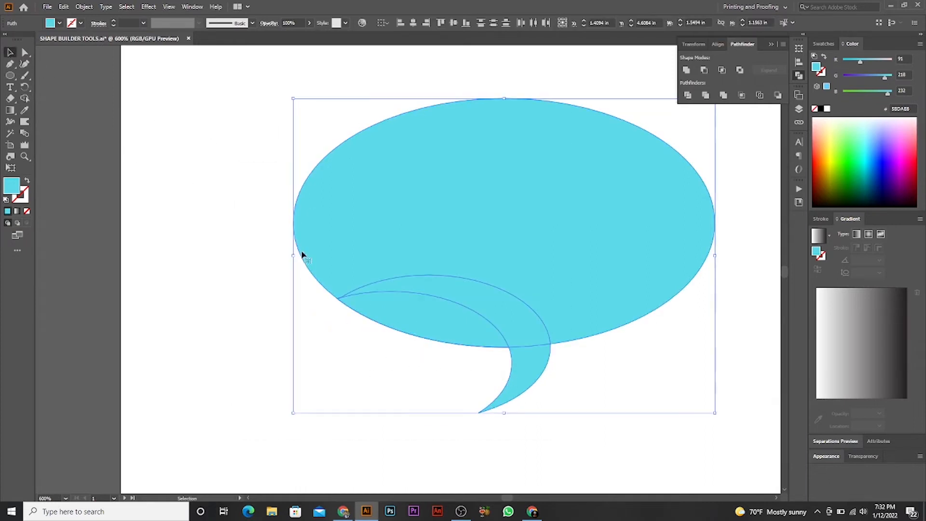
{"action": "left_click", "coordinate": [25, 98]}
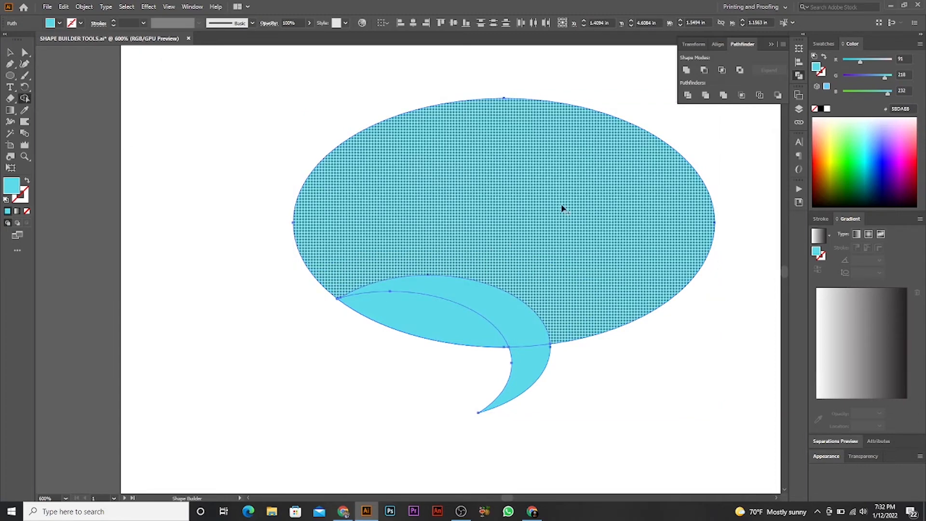
{"action": "mouse_move", "coordinate": [562, 207]}
{"action": "left_mouse_down"}
{"action": "mouse_move", "coordinate": [477, 259]}
{"action": "mouse_move", "coordinate": [498, 310]}
{"action": "mouse_move", "coordinate": [610, 320]}
{"action": "left_mouse_up"}
{"action": "left_click_drag", "start_coordinate": [533, 318], "coordinate": [523, 369]}
{"action": "left_click", "coordinate": [11, 52]}
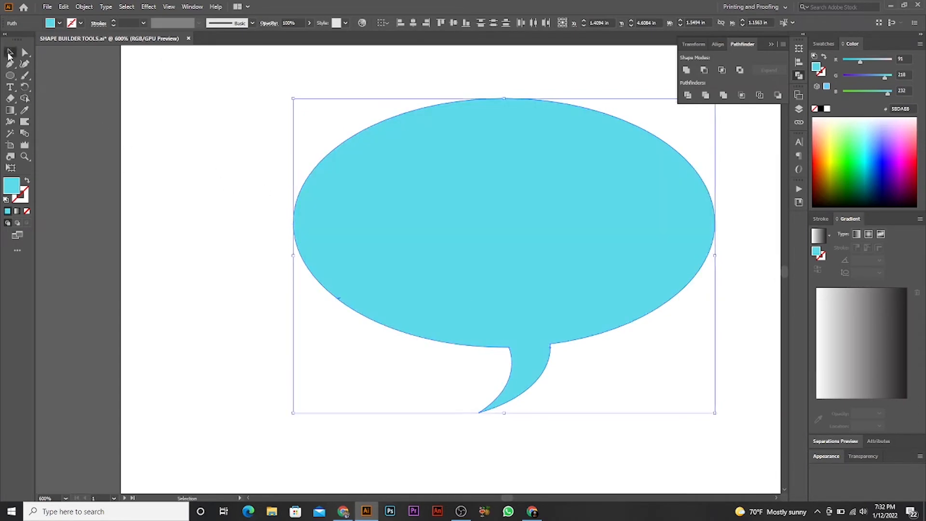
{"action": "left_click", "coordinate": [235, 179]}
- Delete the leftover red ellipse outlines to the right of the cyan speech bubble
{"action": "scroll", "coordinate": [589, 343], "scroll_direction": "down", "scroll_amount": 3}
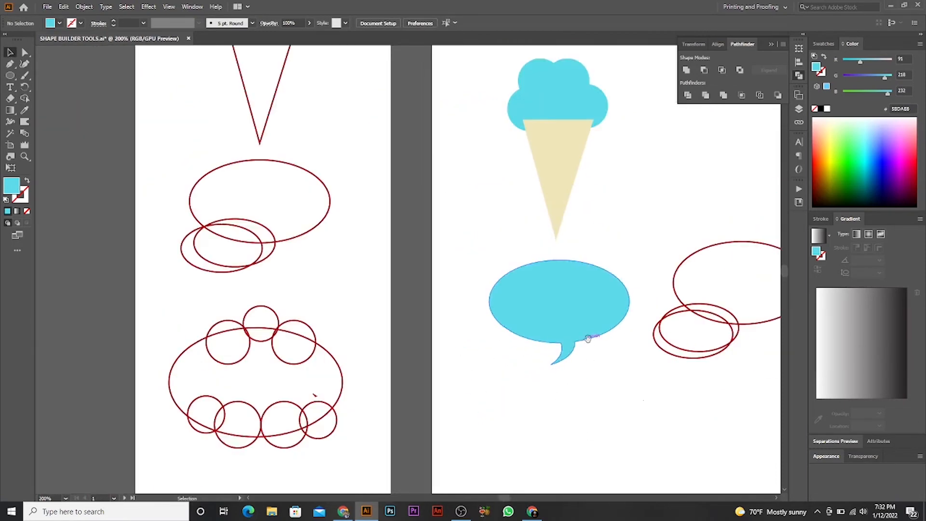
{"action": "scroll", "coordinate": [578, 338], "scroll_direction": "right", "scroll_amount": 3}
{"action": "left_click_drag", "start_coordinate": [473, 230], "coordinate": [564, 376]}
{"action": "key", "text": "Delete"}
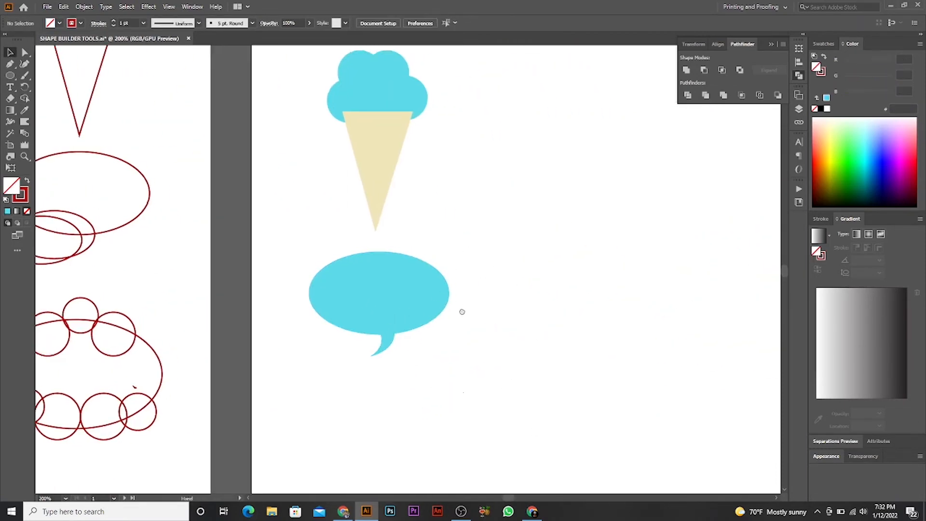
- Duplicate the ellipse-and-seven-circles bat outline from the class material artboard to the right of the speech bubble
{"action": "mouse_move", "coordinate": [459, 312]}
{"action": "left_mouse_down"}
{"action": "mouse_move", "coordinate": [401, 422]}
{"action": "mouse_move", "coordinate": [412, 335]}
{"action": "mouse_move", "coordinate": [395, 413]}
{"action": "mouse_move", "coordinate": [449, 367]}
{"action": "mouse_move", "coordinate": [459, 293]}
{"action": "left_mouse_up"}
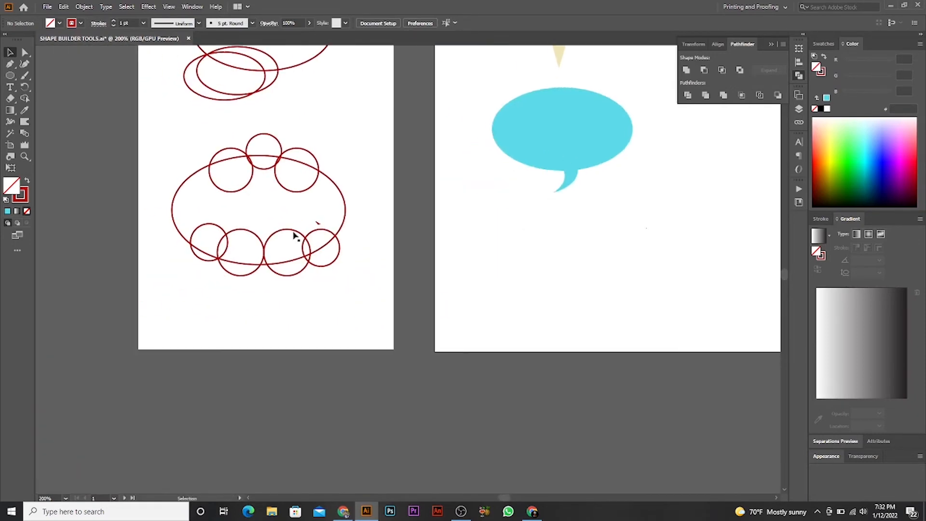
{"action": "left_click", "coordinate": [291, 259]}
{"action": "left_click_drag", "start_coordinate": [314, 205], "coordinate": [670, 194]}
{"action": "scroll", "coordinate": [670, 193], "scroll_direction": "up", "scroll_amount": 1}
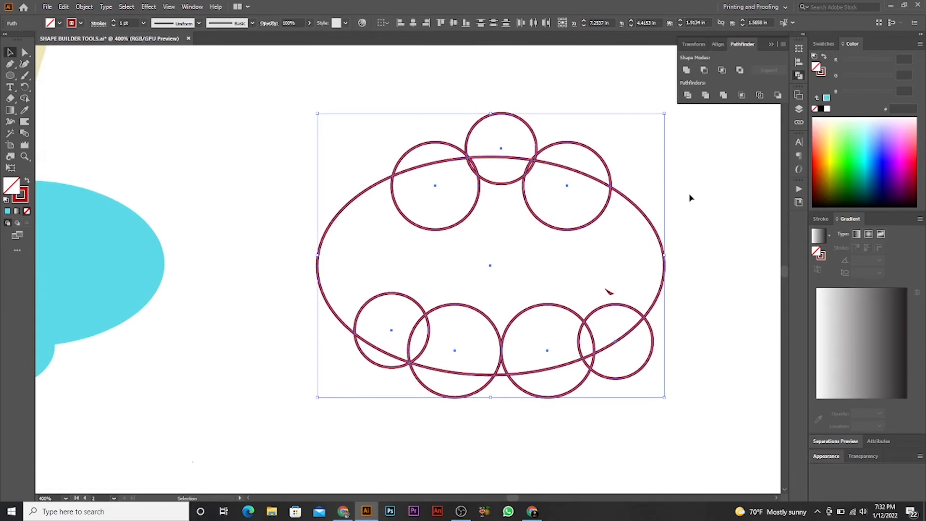
- Delete the small stray red mark inside the copied bat outline's large ellipse
{"action": "left_click_drag", "start_coordinate": [702, 189], "coordinate": [636, 236]}
{"action": "left_click_drag", "start_coordinate": [634, 238], "coordinate": [605, 238]}
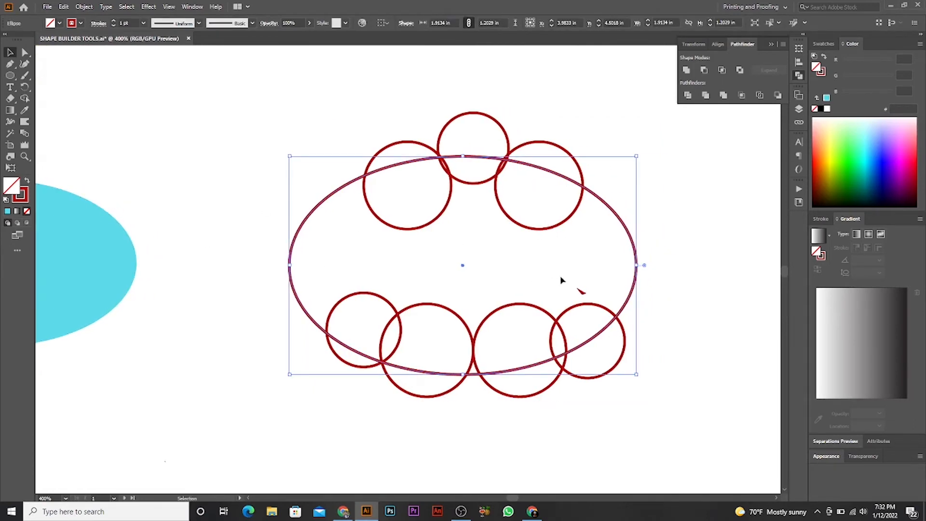
{"action": "left_click_drag", "start_coordinate": [562, 279], "coordinate": [530, 267]}
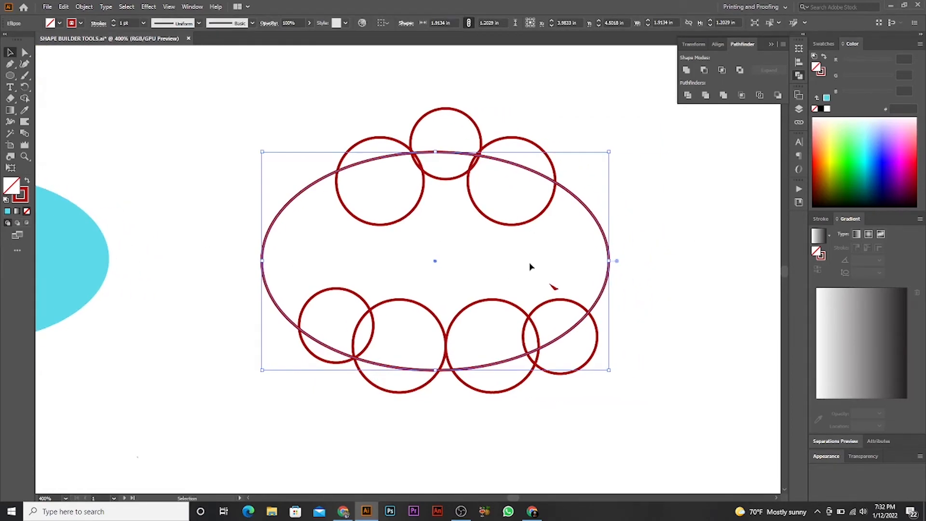
{"action": "left_click", "coordinate": [558, 290]}
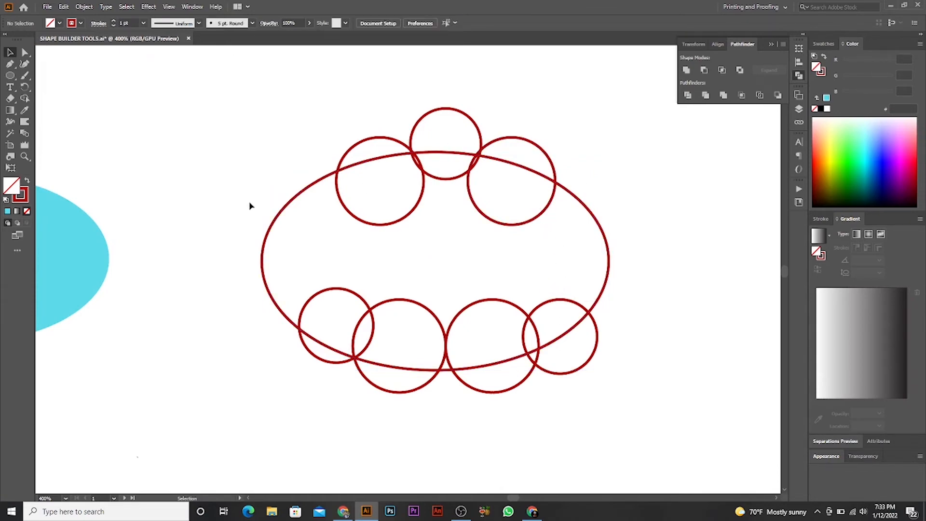
- Draw a trial ellipse about 1.67 by 1.11 in below the bat outline and delete it
{"action": "left_click", "coordinate": [10, 76]}
{"action": "left_click_drag", "start_coordinate": [475, 359], "coordinate": [434, 243]}
{"action": "scroll", "coordinate": [438, 222], "scroll_direction": "down", "scroll_amount": 1}
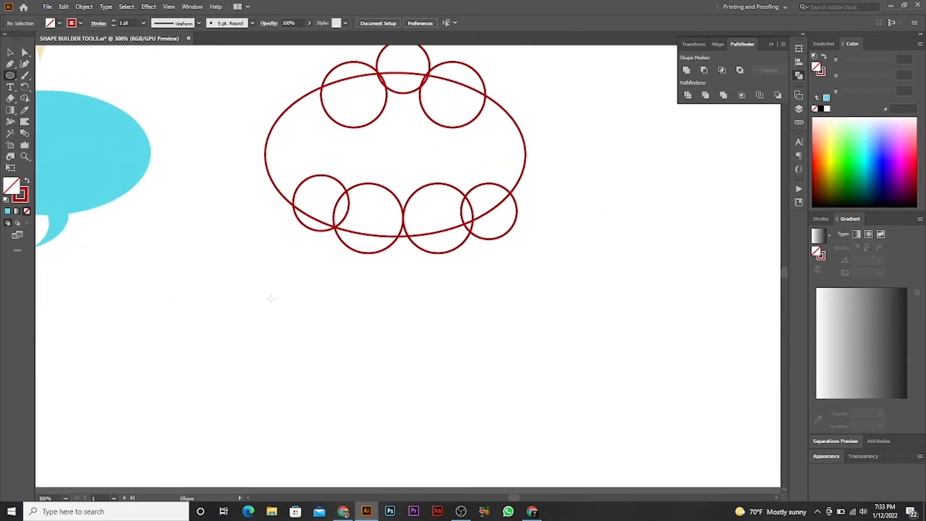
{"action": "mouse_move", "coordinate": [271, 299]}
{"action": "left_mouse_down"}
{"action": "mouse_move", "coordinate": [479, 383]}
{"action": "mouse_move", "coordinate": [502, 436]}
{"action": "mouse_move", "coordinate": [497, 449]}
{"action": "left_mouse_up"}
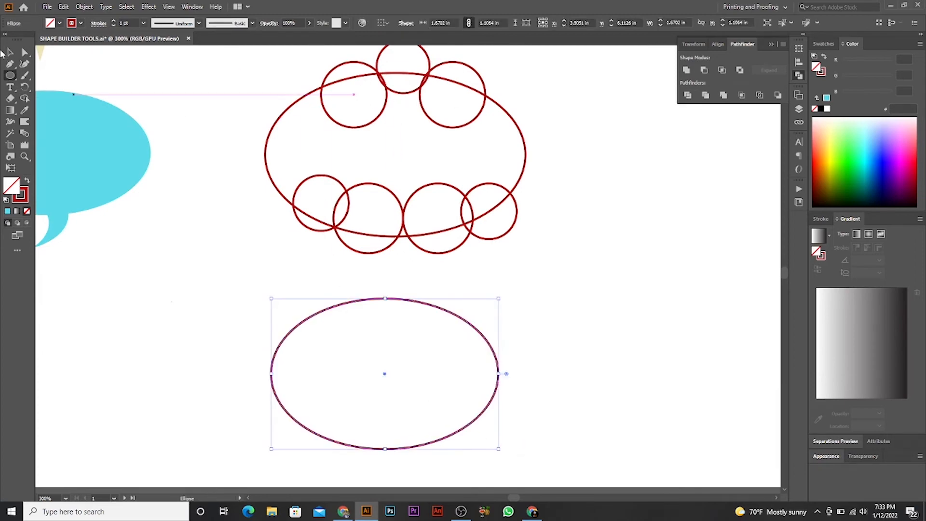
{"action": "key", "text": "v"}
{"action": "left_click_drag", "start_coordinate": [499, 298], "coordinate": [427, 357]}
{"action": "key", "text": "Delete"}
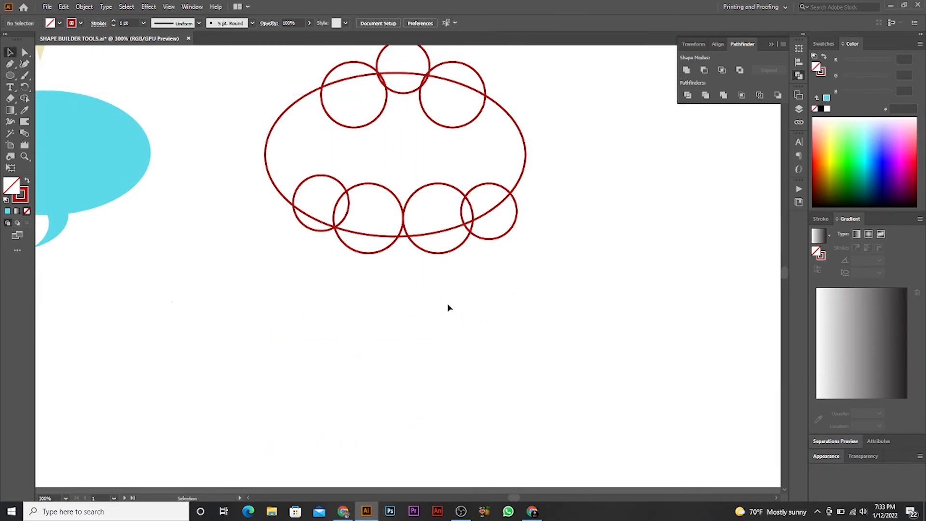
- Set the large ellipse's stroke colour to 0C0202 and swap fill and stroke so the colour fills the shape
{"action": "scroll", "coordinate": [493, 347], "scroll_direction": "up", "scroll_amount": 4}
{"action": "scroll", "coordinate": [508, 234], "scroll_direction": "up", "scroll_amount": 3}
{"action": "scroll", "coordinate": [603, 164], "scroll_direction": "down", "scroll_amount": 1}
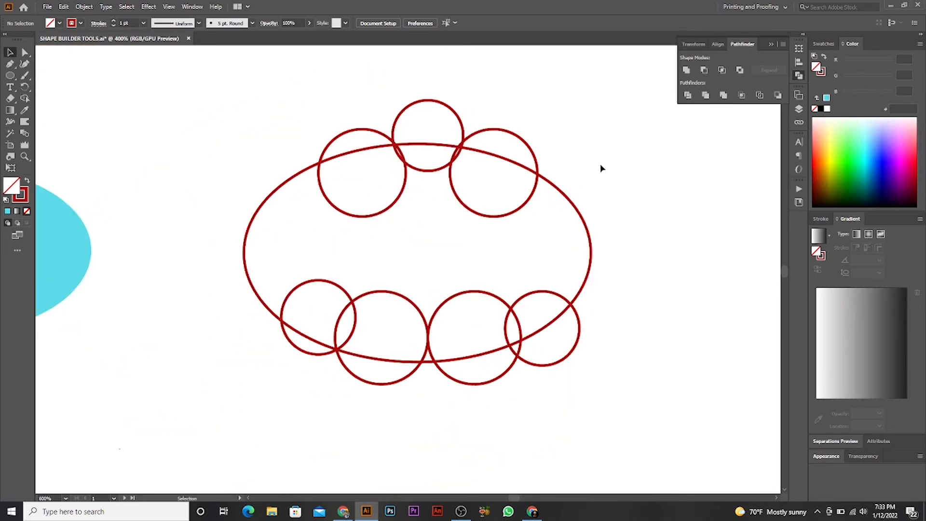
{"action": "left_click", "coordinate": [593, 243]}
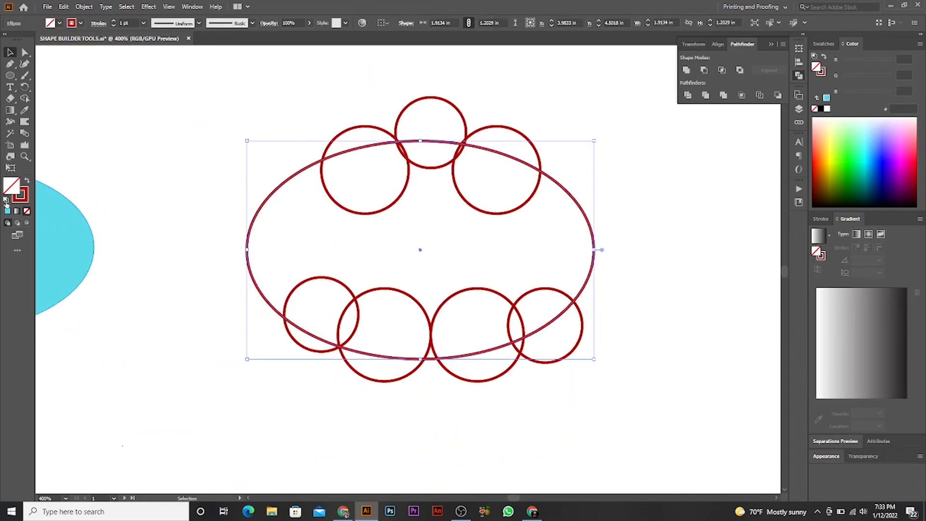
{"action": "double_click", "coordinate": [22, 196]}
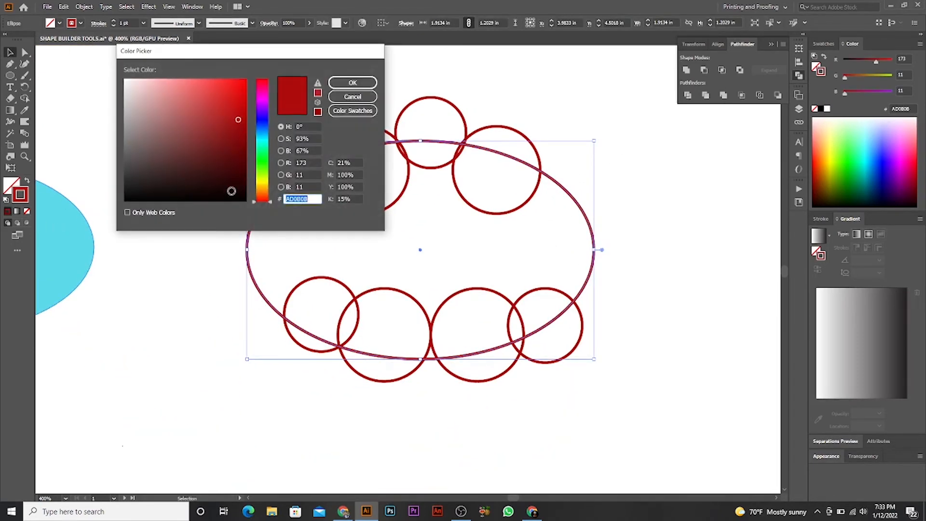
{"action": "type", "text": "0c0202"}
{"action": "left_click", "coordinate": [353, 83]}
{"action": "left_click", "coordinate": [27, 180]}
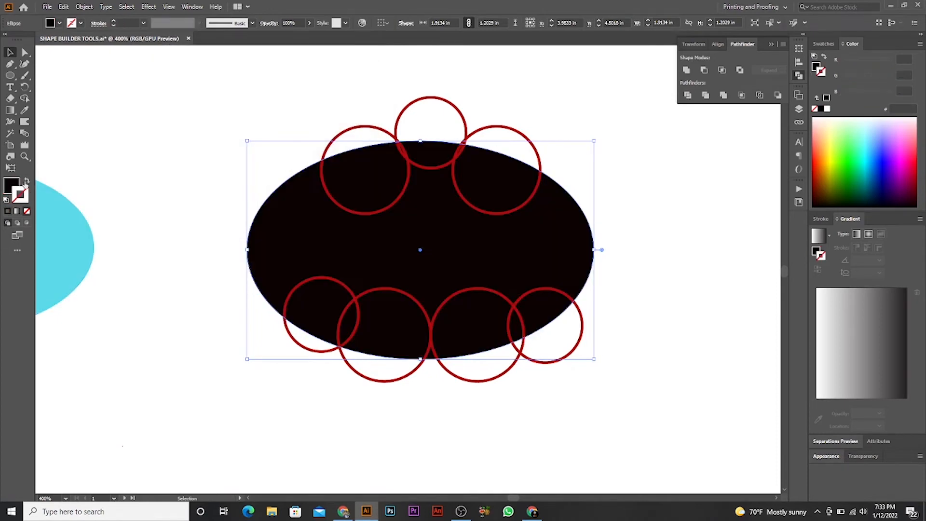
{"action": "left_click", "coordinate": [620, 253]}
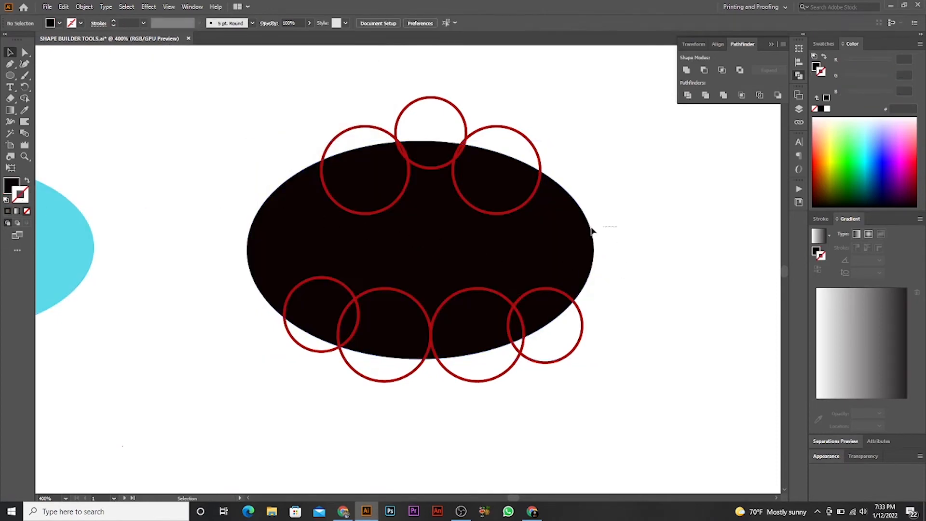
{"action": "left_click", "coordinate": [542, 244]}
{"action": "left_click", "coordinate": [634, 215]}
- Apply the speech bubble's cyan fill to the three circles along the ellipse's upper edge with the Eyedropper tool
{"action": "left_click_drag", "start_coordinate": [560, 94], "coordinate": [340, 141]}
{"action": "left_click", "coordinate": [24, 110]}
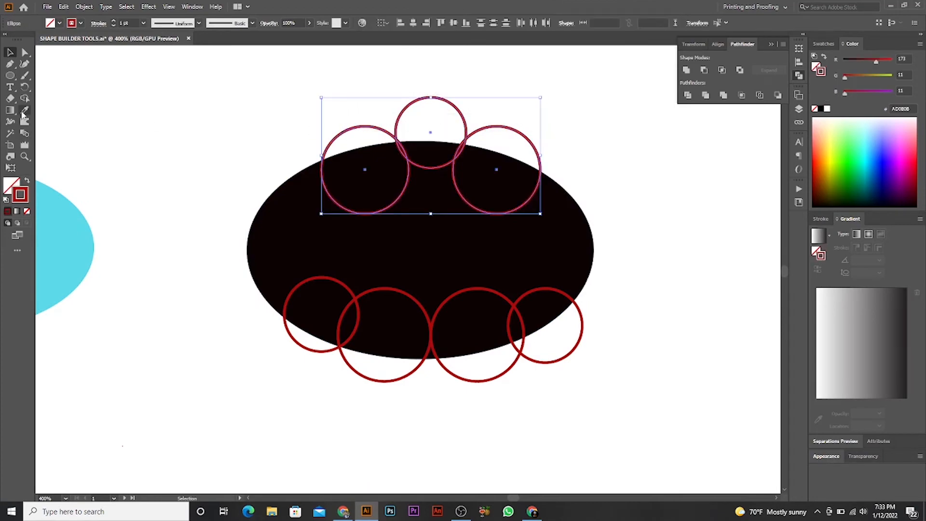
{"action": "left_click", "coordinate": [62, 212]}
{"action": "left_click_drag", "start_coordinate": [60, 214], "coordinate": [138, 227]}
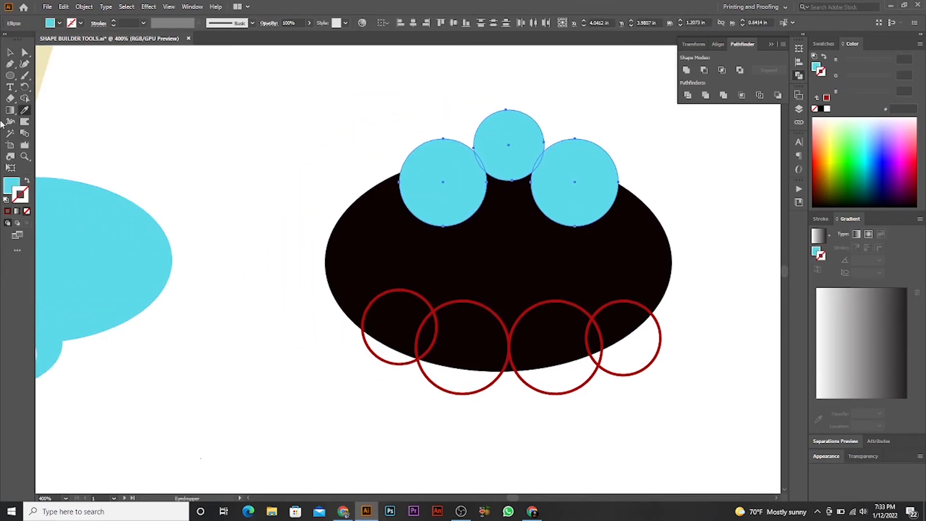
{"action": "left_click", "coordinate": [12, 59]}
{"action": "left_click", "coordinate": [11, 53]}
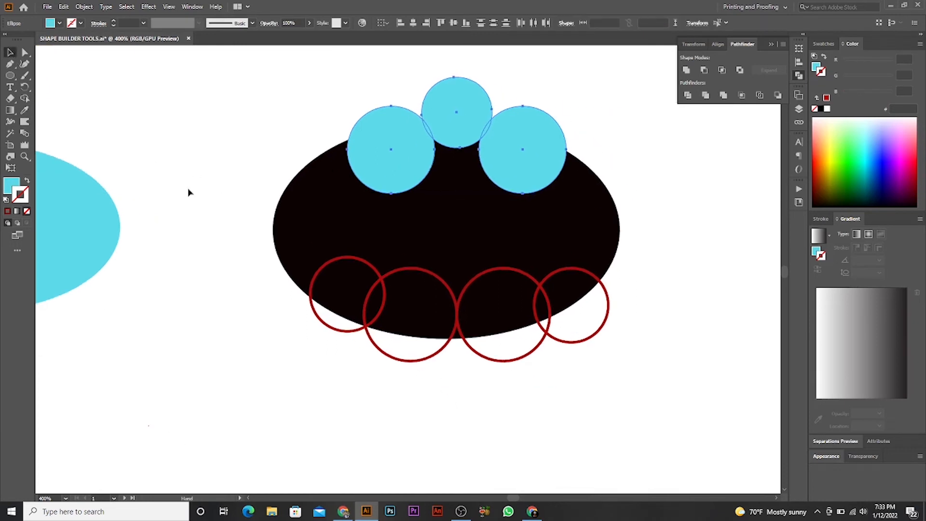
- Apply the upper circles' cyan fill to the four circles along the ellipse's lower edge with the Eyedropper tool
{"action": "left_click_drag", "start_coordinate": [597, 375], "coordinate": [309, 331]}
{"action": "scroll", "coordinate": [341, 331], "scroll_direction": "up", "scroll_amount": 1}
{"action": "left_click", "coordinate": [390, 243], "text": "shift"}
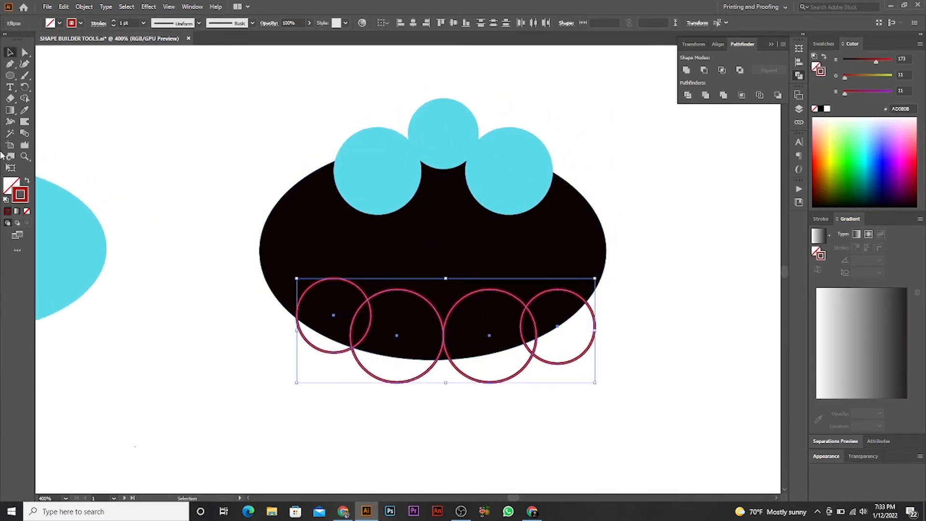
{"action": "left_click", "coordinate": [24, 110]}
{"action": "left_click", "coordinate": [378, 179]}
{"action": "left_click_drag", "start_coordinate": [377, 181], "coordinate": [360, 199]}
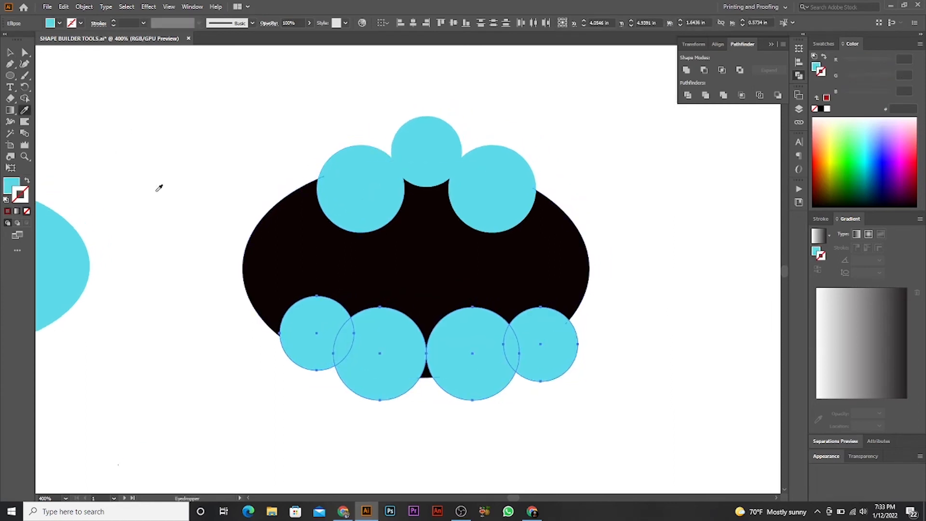
- Select the black ellipse with all seven circles and cut the four lower circles out of it with the Shape Builder tool
{"action": "left_click", "coordinate": [10, 53]}
{"action": "left_click_drag", "start_coordinate": [163, 126], "coordinate": [552, 336]}
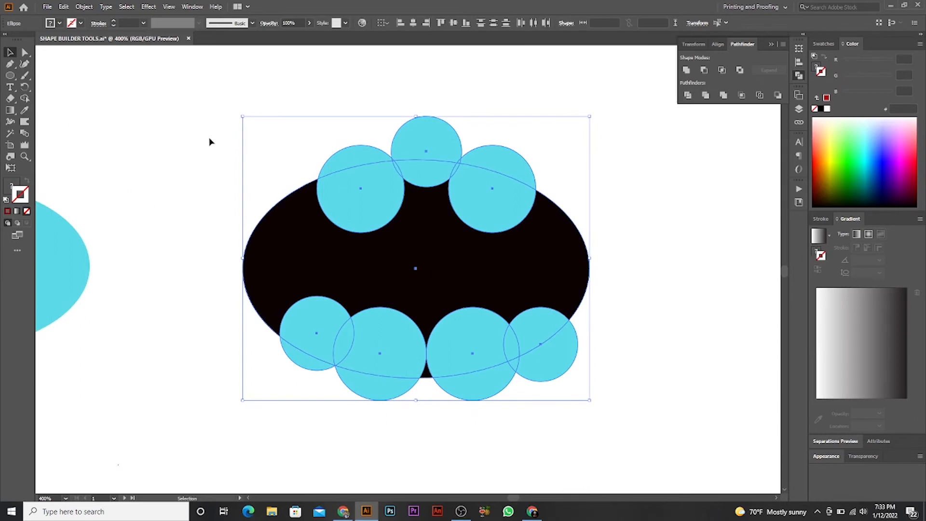
{"action": "left_click_drag", "start_coordinate": [203, 110], "coordinate": [653, 394]}
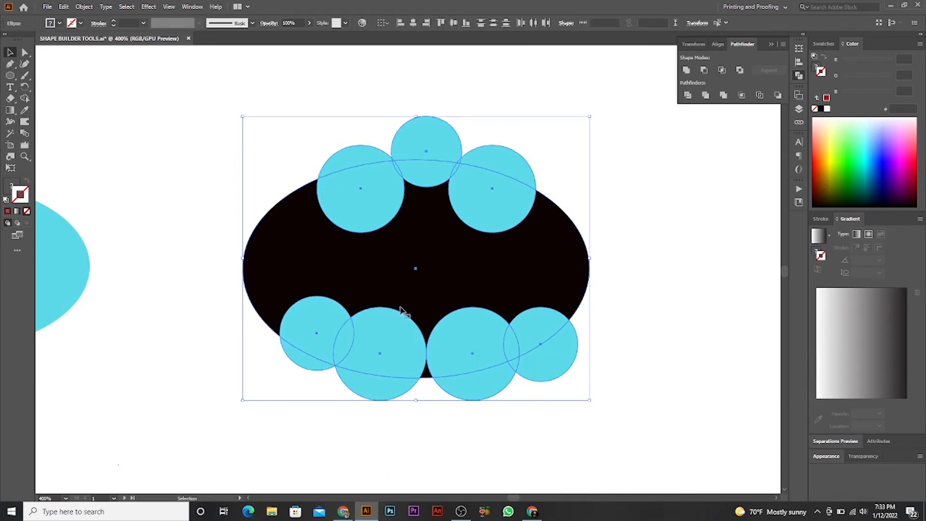
{"action": "left_click", "coordinate": [27, 101]}
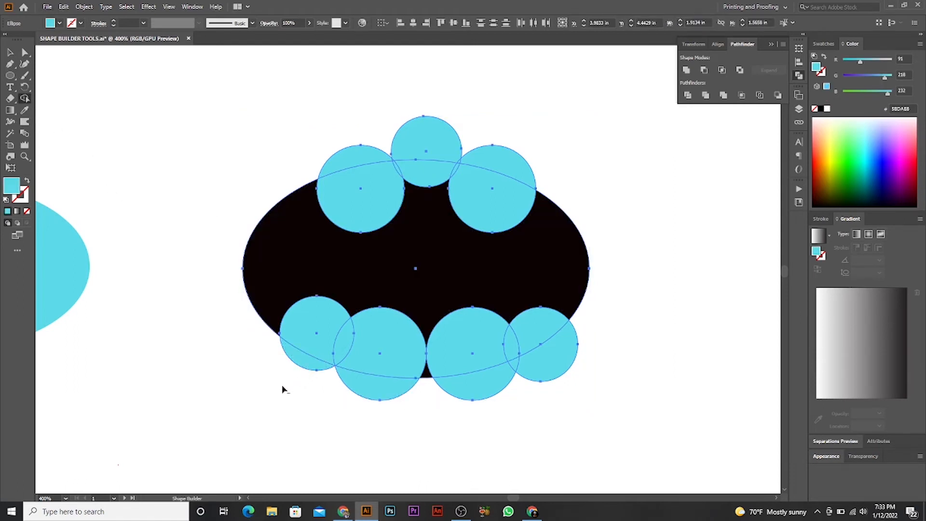
{"action": "left_click", "coordinate": [312, 347], "text": "alt"}
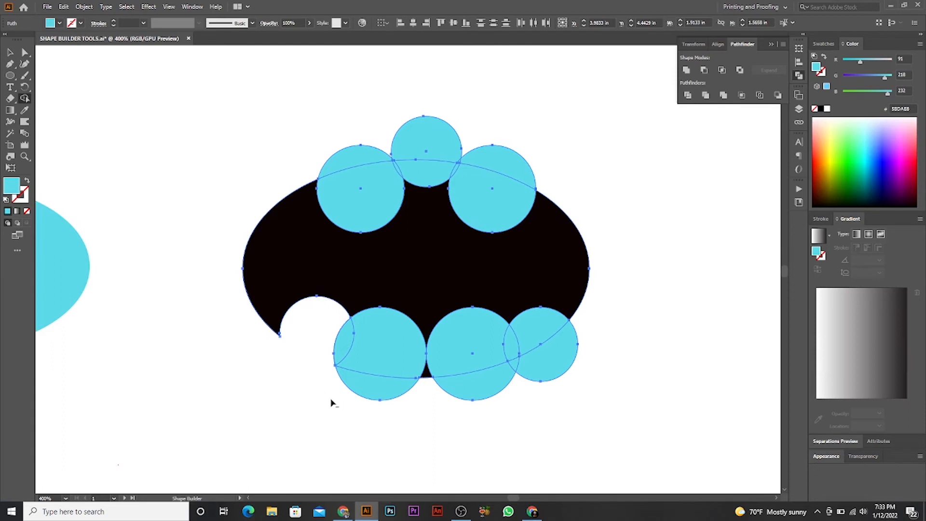
{"action": "left_click", "coordinate": [376, 369], "text": "alt"}
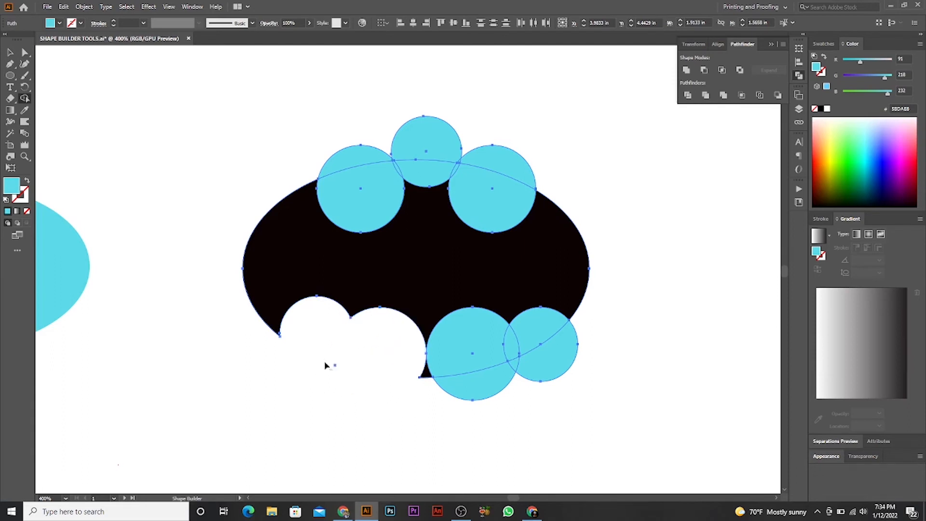
{"action": "left_click", "coordinate": [478, 354], "text": "alt"}
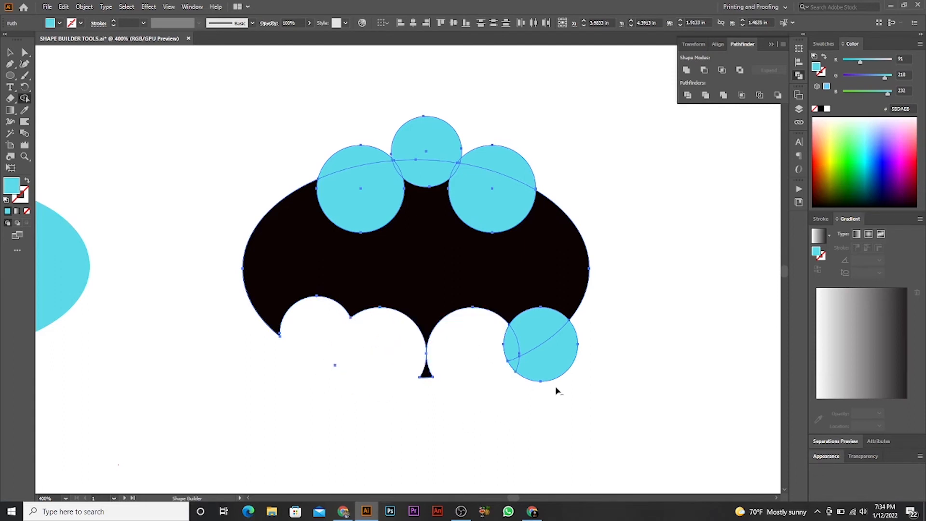
{"action": "left_click", "coordinate": [552, 351], "text": "alt"}
{"action": "left_click", "coordinate": [512, 366], "text": "alt"}
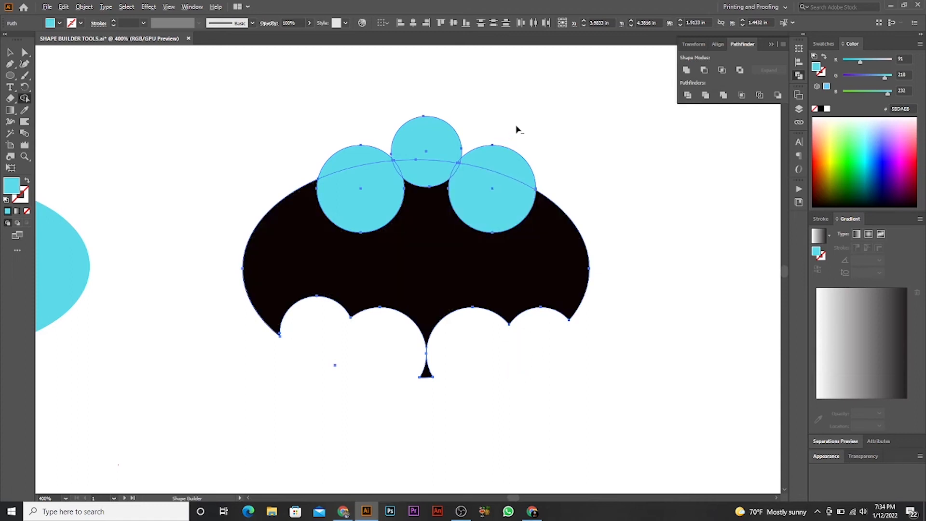
- Cut the three upper circles out of the black ellipse with the Shape Builder tool to form the bat's head and wings
{"action": "left_click", "coordinate": [488, 193], "text": "alt"}
{"action": "left_click", "coordinate": [428, 157], "text": "alt"}
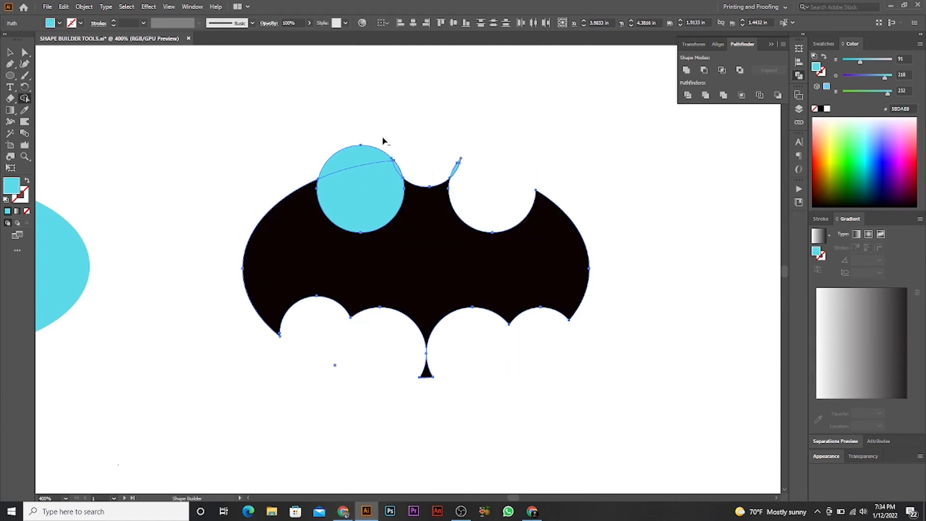
{"action": "left_click", "coordinate": [358, 185], "text": "alt"}
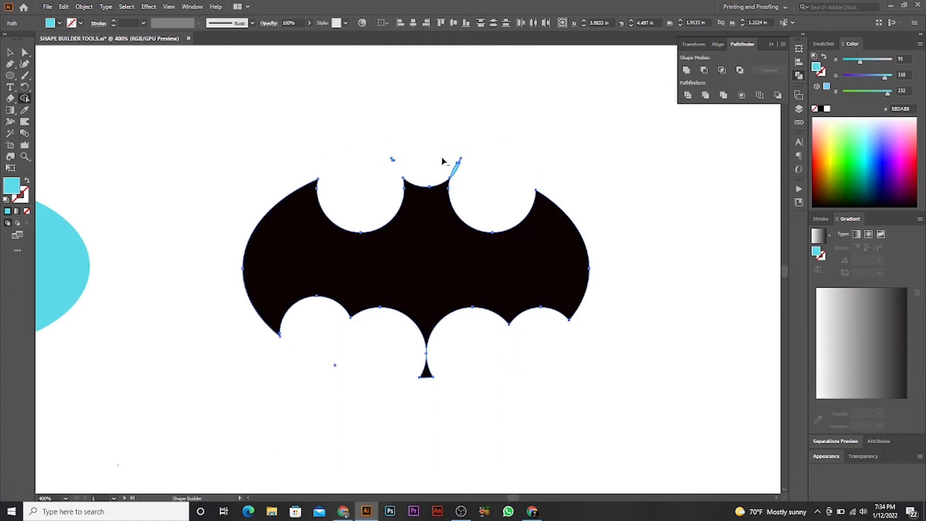
- Delete the stray cyan slivers above the bat's ears and the leftover black piece beneath its tail point
{"action": "scroll", "coordinate": [429, 161], "scroll_direction": "up", "scroll_amount": 2}
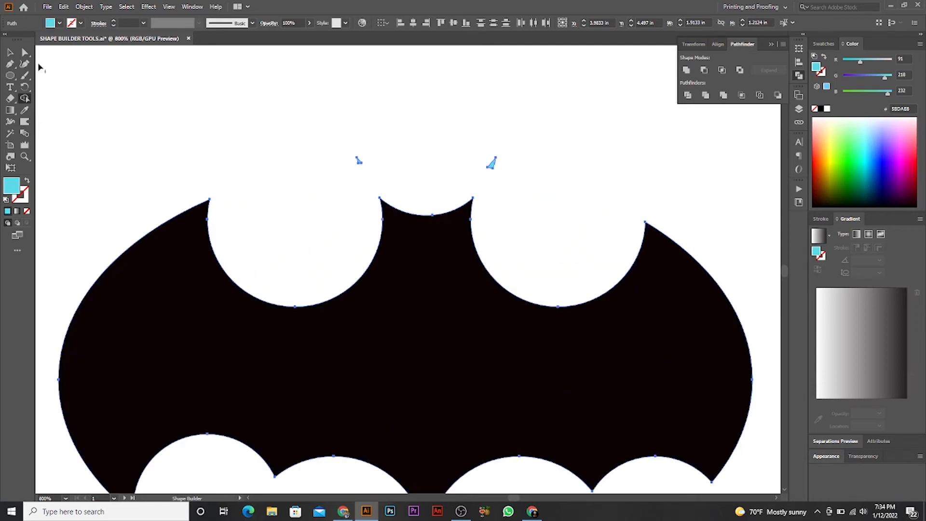
{"action": "left_click", "coordinate": [10, 52]}
{"action": "left_click_drag", "start_coordinate": [401, 136], "coordinate": [343, 169]}
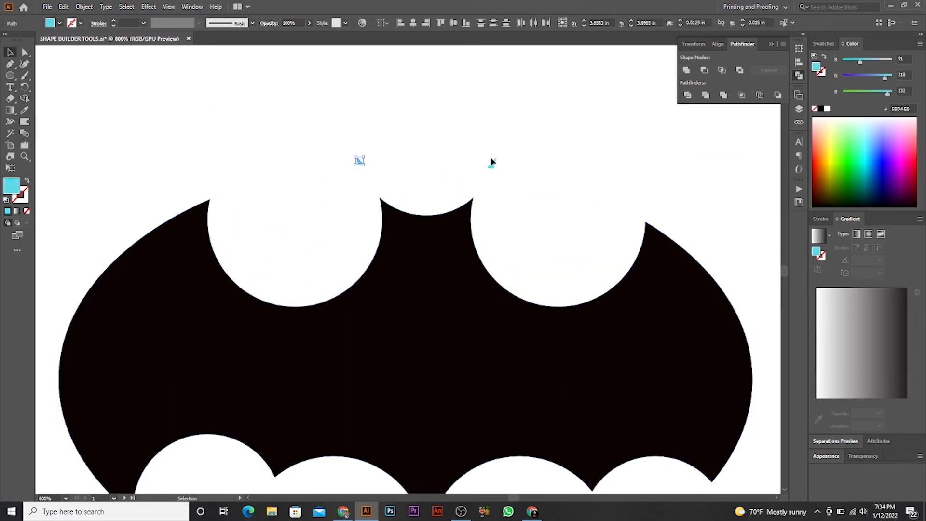
{"action": "key", "text": "Delete"}
{"action": "scroll", "coordinate": [471, 252], "scroll_direction": "down", "scroll_amount": 5}
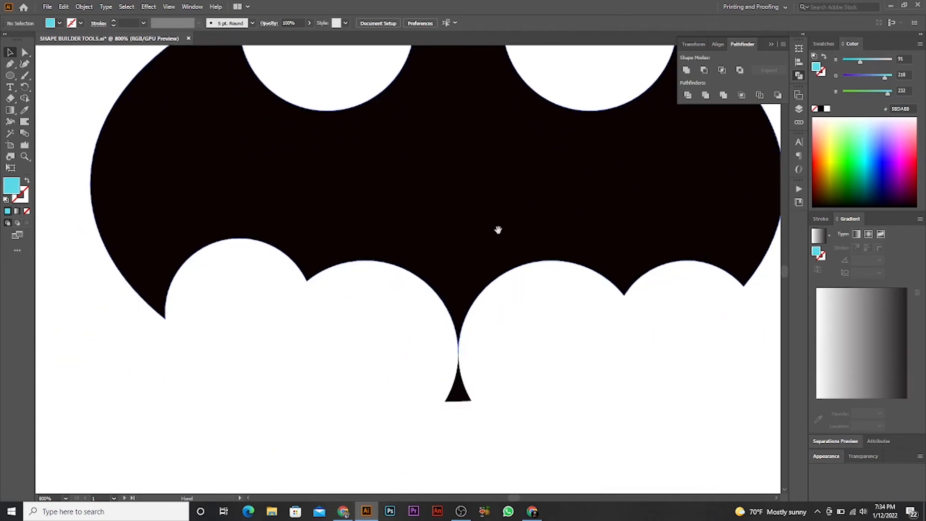
{"action": "left_click_drag", "start_coordinate": [526, 400], "coordinate": [433, 374]}
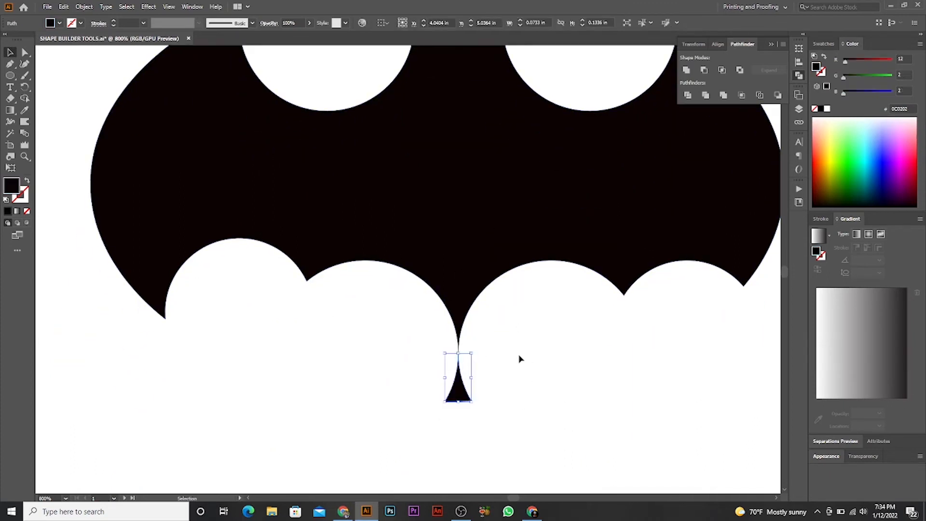
{"action": "key", "text": "Delete"}
- Examine the bat logo's edges up close and compare it with the other figures and the class materials
{"action": "scroll", "coordinate": [525, 366], "scroll_direction": "down", "scroll_amount": 3}
{"action": "scroll", "coordinate": [509, 356], "scroll_direction": "up", "scroll_amount": 2}
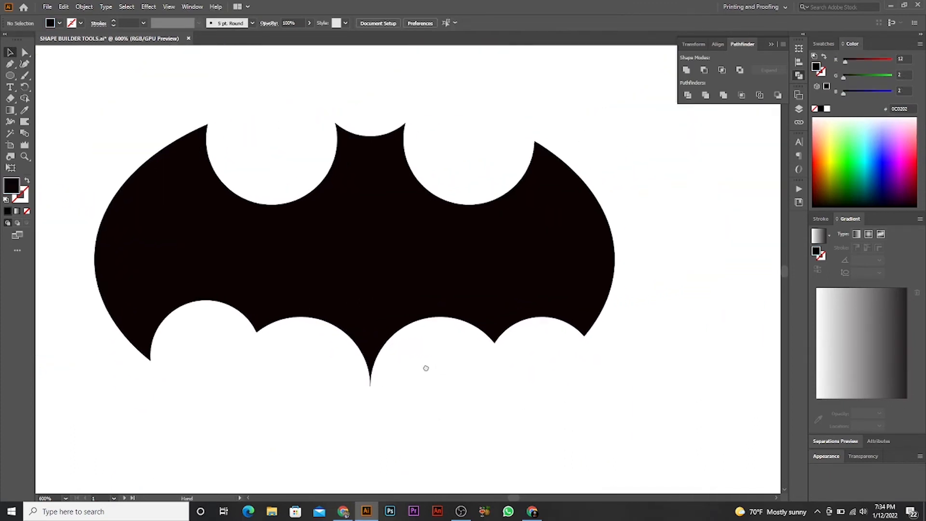
{"action": "scroll", "coordinate": [436, 348], "scroll_direction": "up", "scroll_amount": 1}
{"action": "left_click_drag", "start_coordinate": [437, 347], "coordinate": [501, 411]}
{"action": "scroll", "coordinate": [515, 385], "scroll_direction": "down", "scroll_amount": 1}
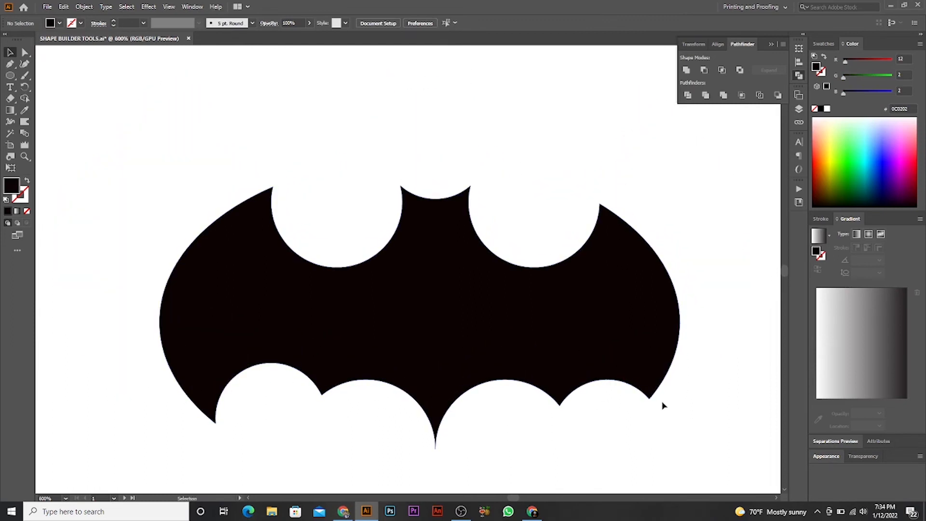
{"action": "left_click", "coordinate": [650, 396]}
{"action": "left_click", "coordinate": [694, 398]}
{"action": "scroll", "coordinate": [679, 394], "scroll_direction": "down", "scroll_amount": 2}
{"action": "left_click_drag", "start_coordinate": [550, 378], "coordinate": [540, 339]}
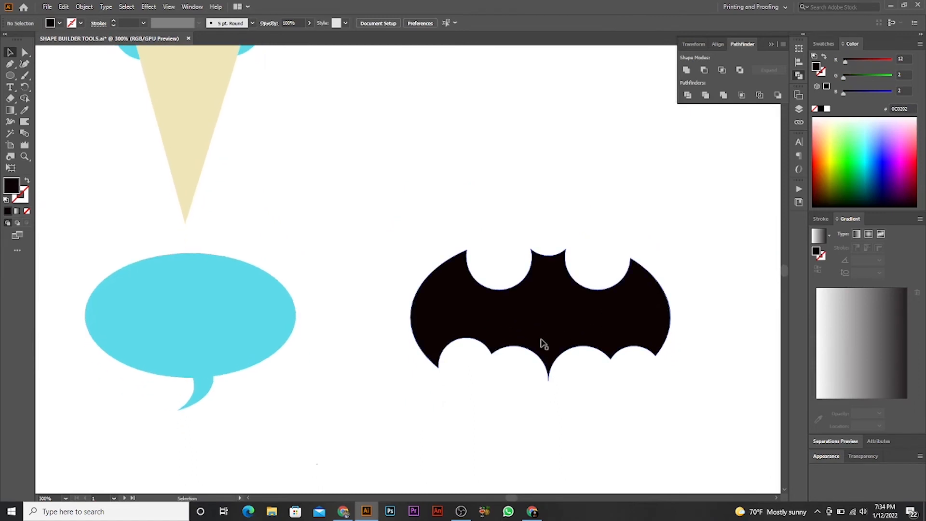
{"action": "left_click_drag", "start_coordinate": [543, 343], "coordinate": [570, 376]}
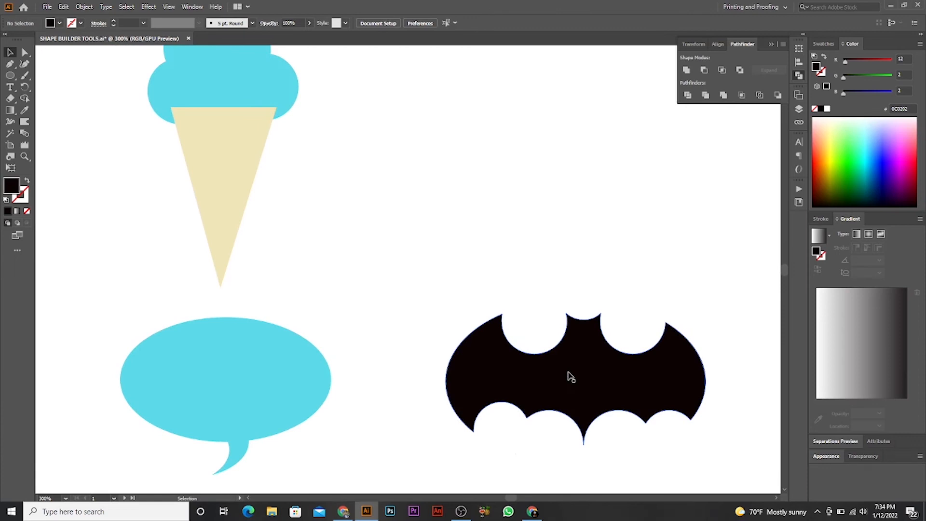
{"action": "scroll", "coordinate": [571, 377], "scroll_direction": "down", "scroll_amount": 3}
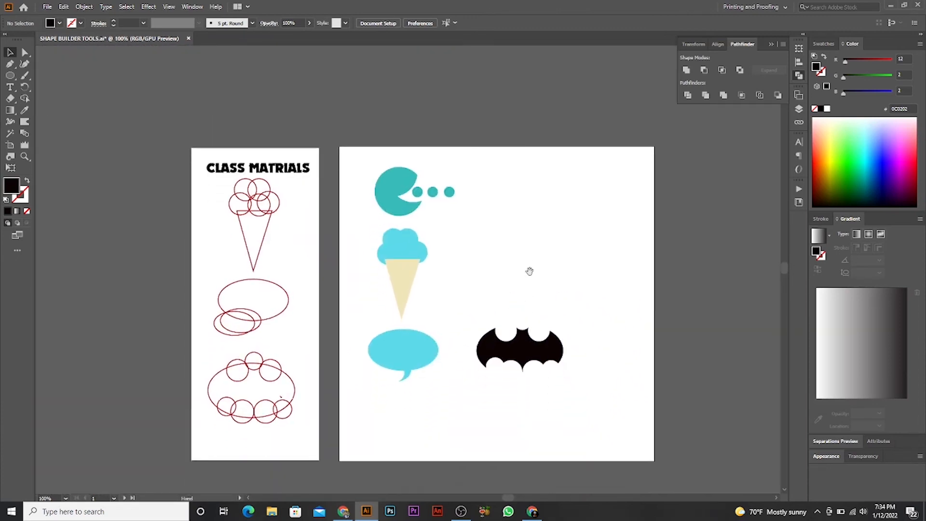